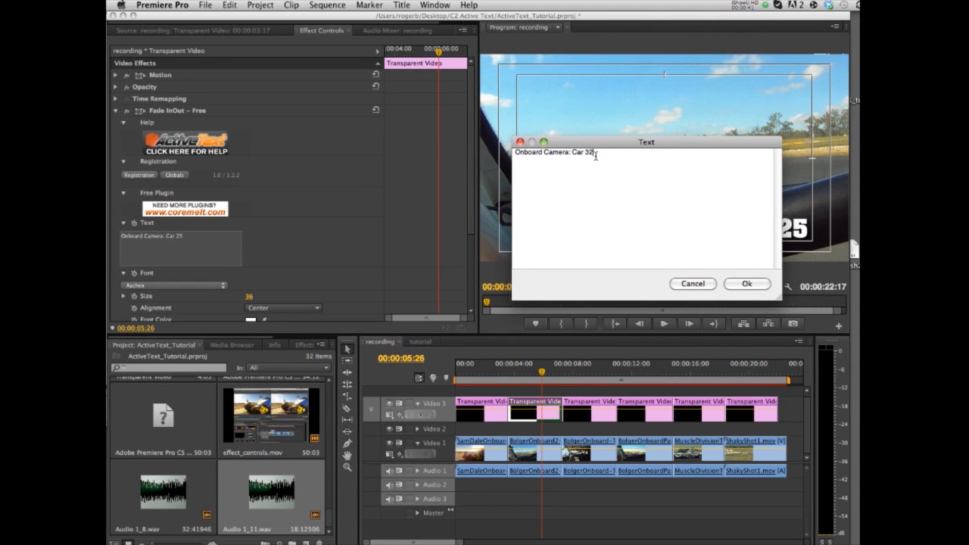
Set the second title's text to "Onboard Camera: Car 32" and the third title's text to "Onboard Camera: Car 45"
left_click(745, 285)
left_click(590, 369)
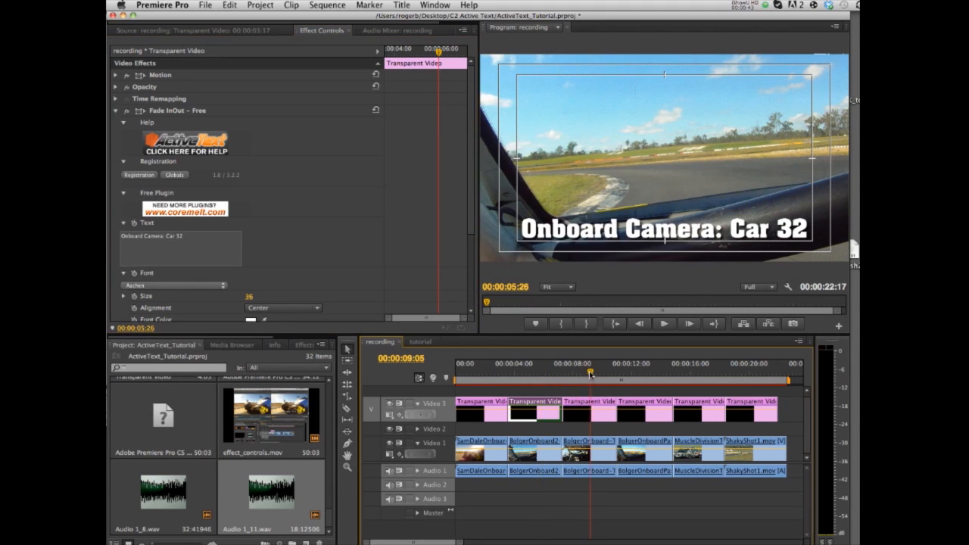
double_click(599, 414)
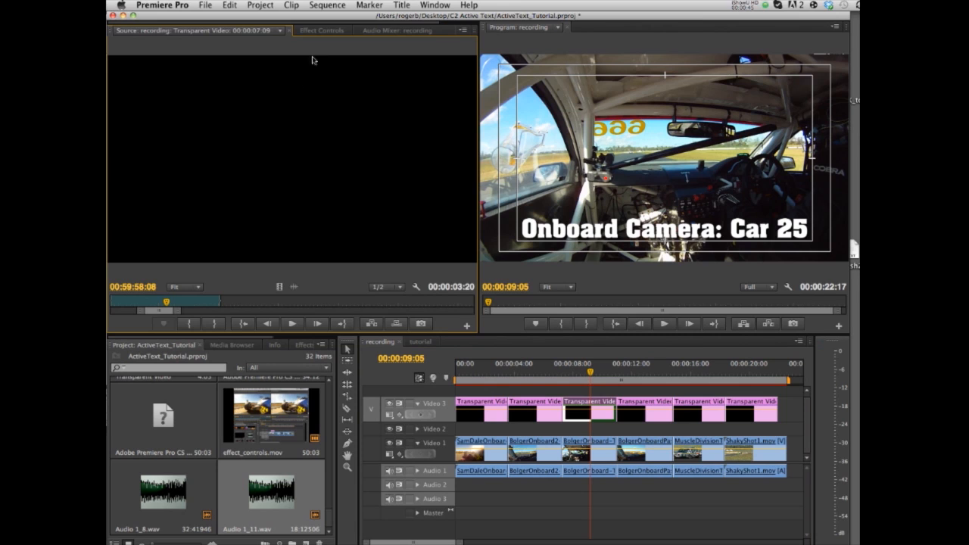
left_click(322, 31)
left_click(207, 250)
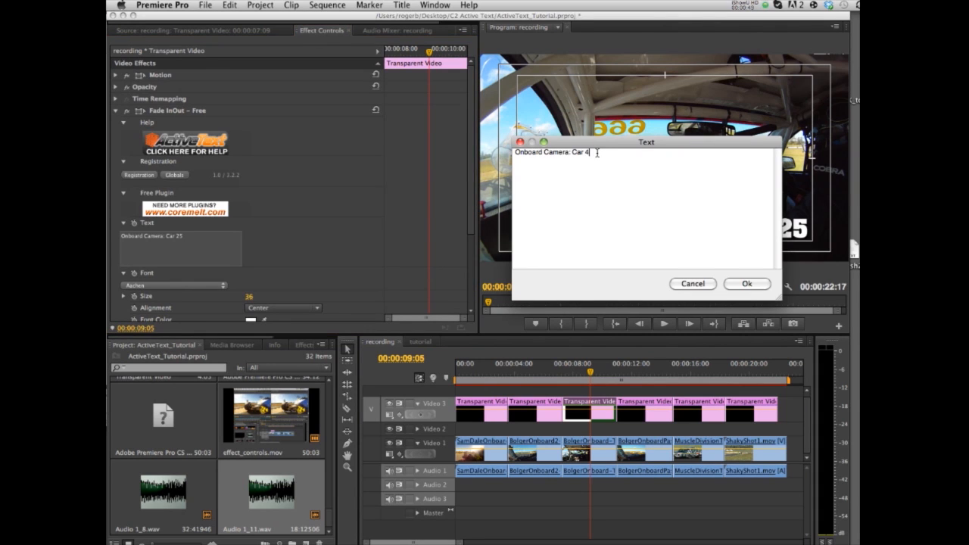
left_click(743, 284)
Move the playhead to 00:00:12:13 and open the fourth title clip on Video 3
left_click(638, 372)
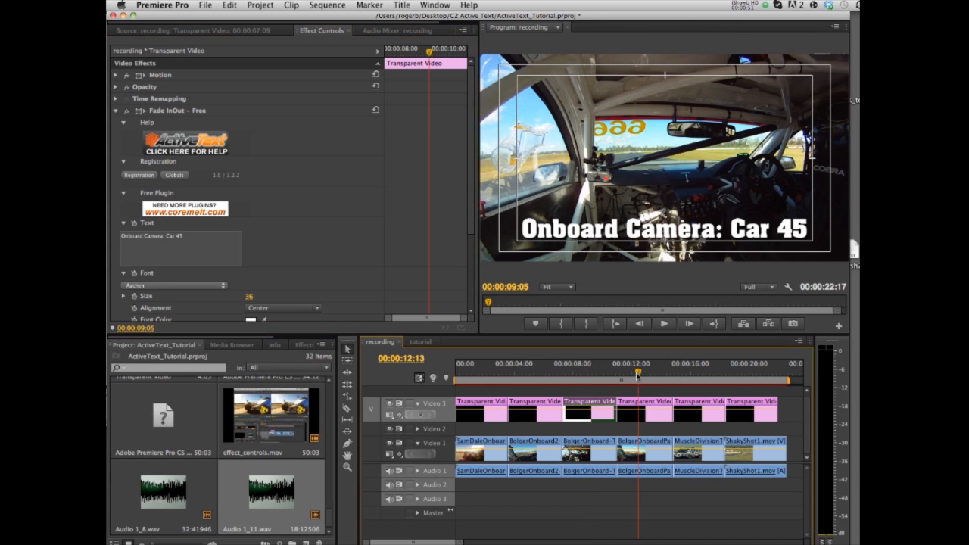
double_click(652, 439)
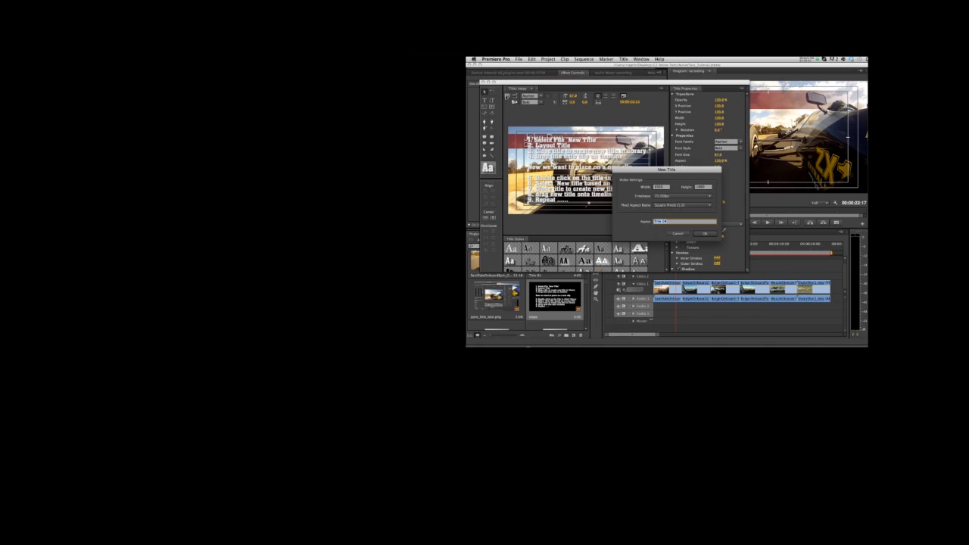
Create a new title based on the current title, accepting the proposed video settings and name
left_click(706, 234)
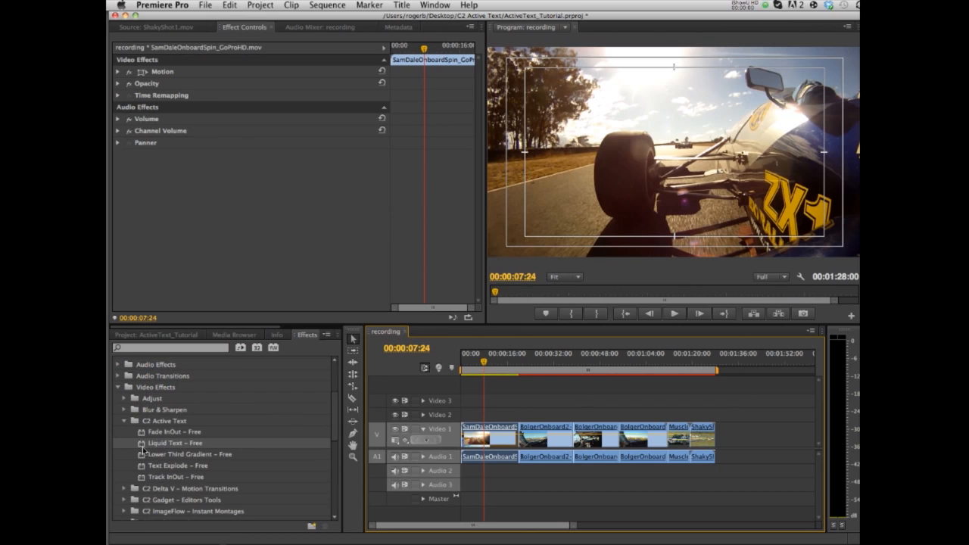
Try the Liquid Text – Free effect directly on the first Video 1 clip and remove it again
left_click_drag(142, 449, 487, 438)
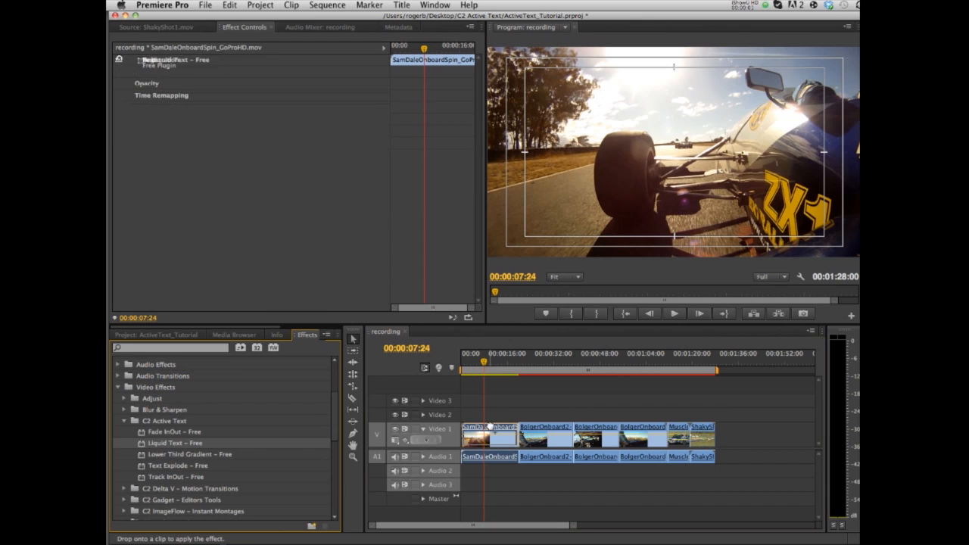
left_click(491, 368)
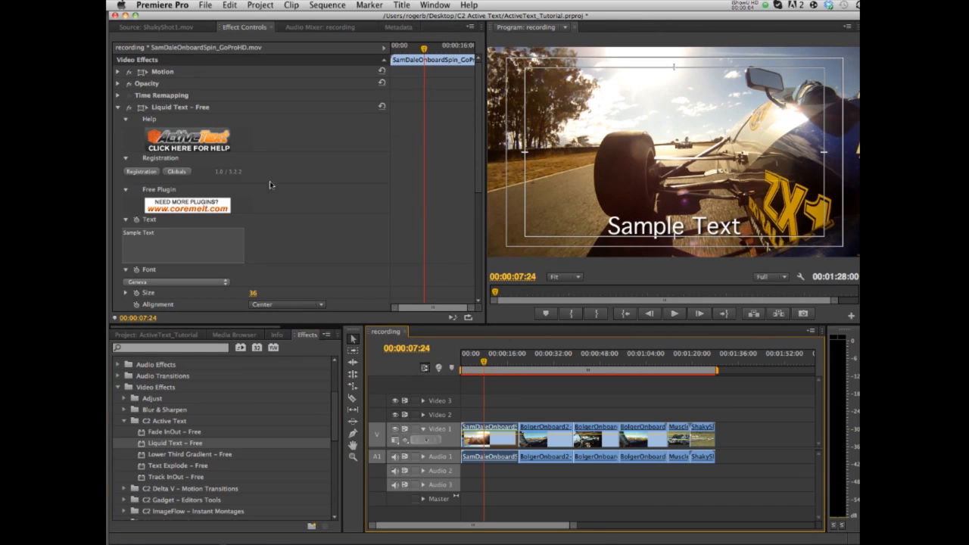
left_click(168, 107)
key("Delete")
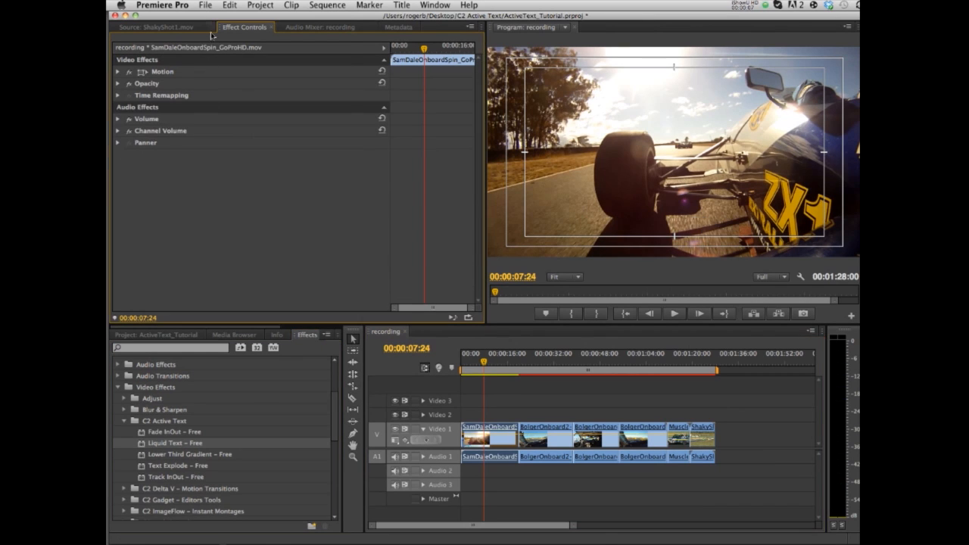
Create a 1280 × 720 transparent video at 29.97 fps with square pixels and place it on Video 2 above the first clip
left_click(206, 5)
mouse_move(214, 18)
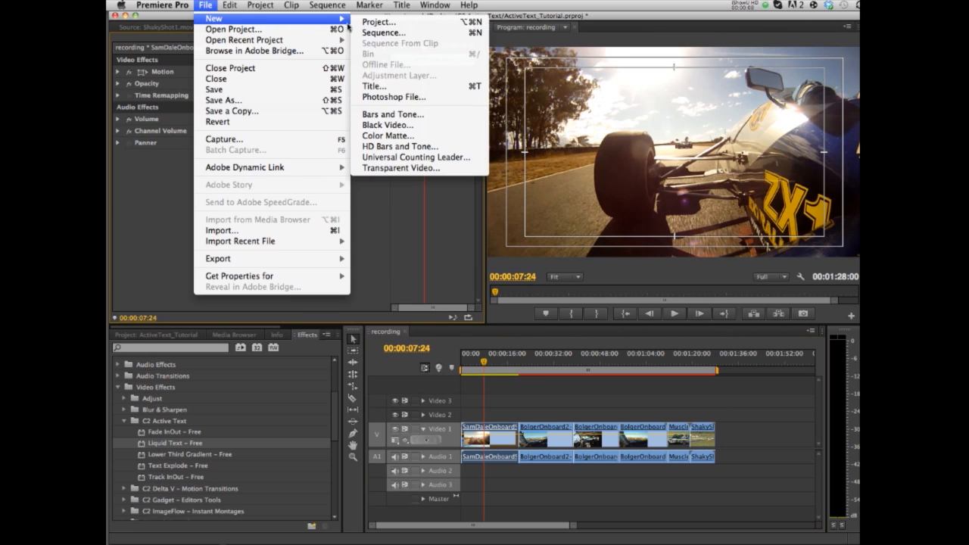
left_click(381, 169)
left_click(555, 323)
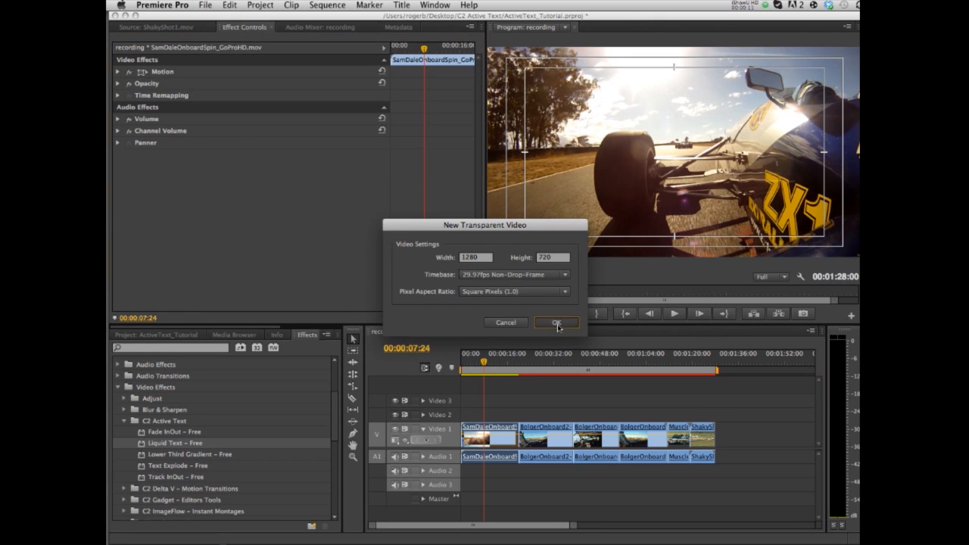
left_click_drag(174, 488, 519, 425)
Apply the Fade InOut – Free effect to the transparent video clip on Video 2 and play it back
left_click(499, 367)
left_click(225, 345)
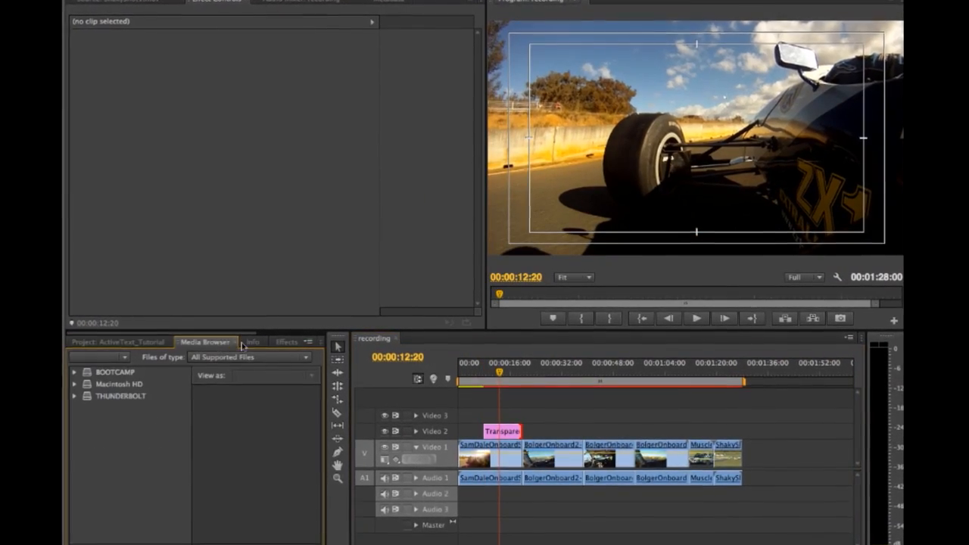
left_click(288, 341)
left_click_drag(106, 458, 502, 435)
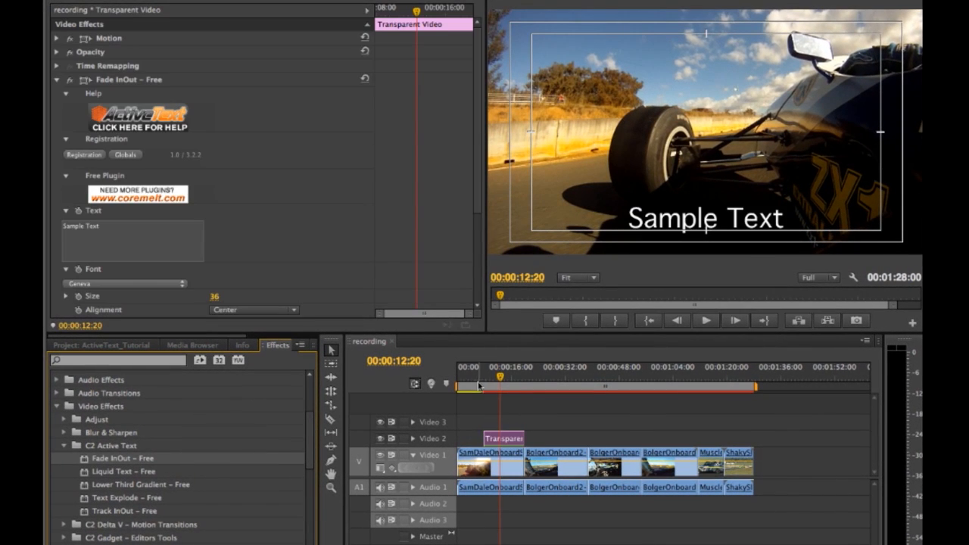
left_click(479, 383)
key("space")
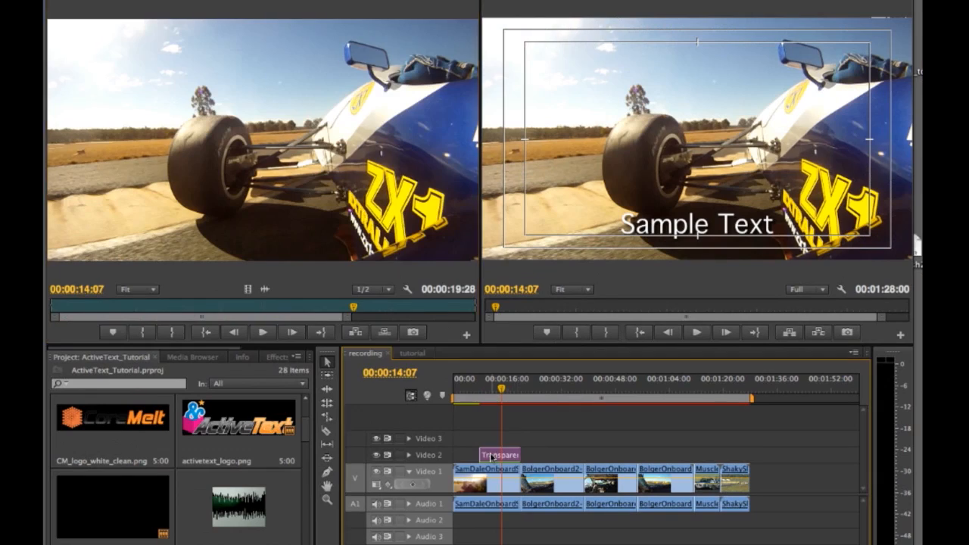
Replace the sample text of the Fade InOut title on Video 2 with "Onboard Camera: Car 25"
double_click(490, 456)
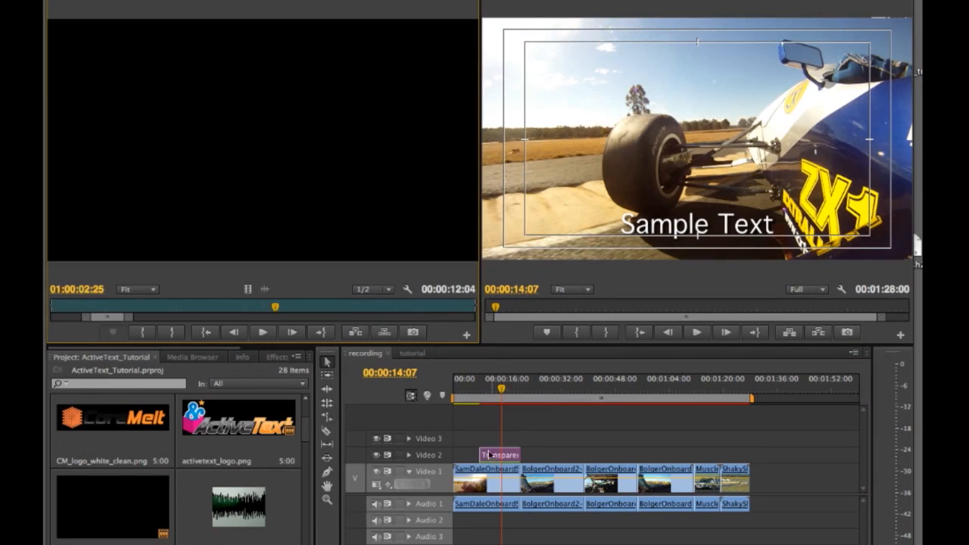
left_click(296, 2)
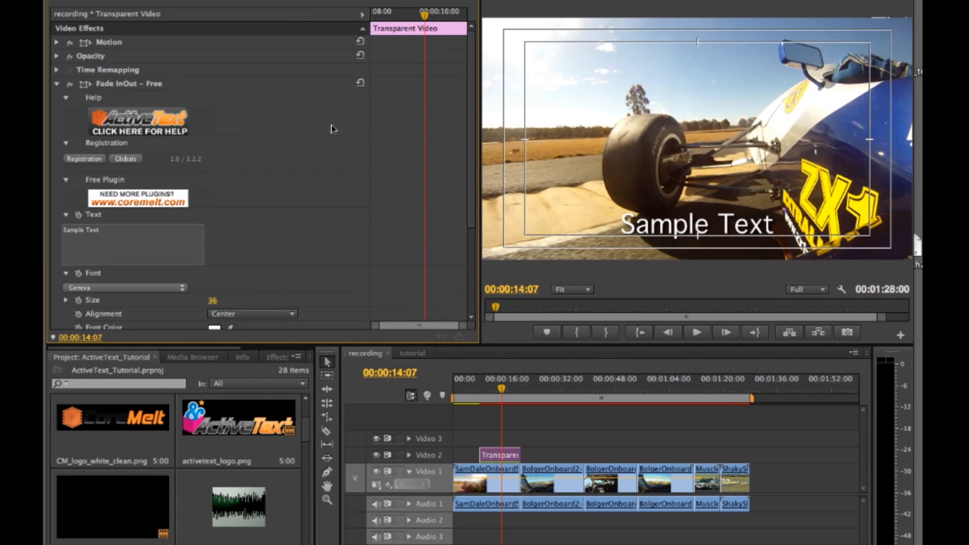
scroll(469, 155, "down", 1)
left_click(116, 217)
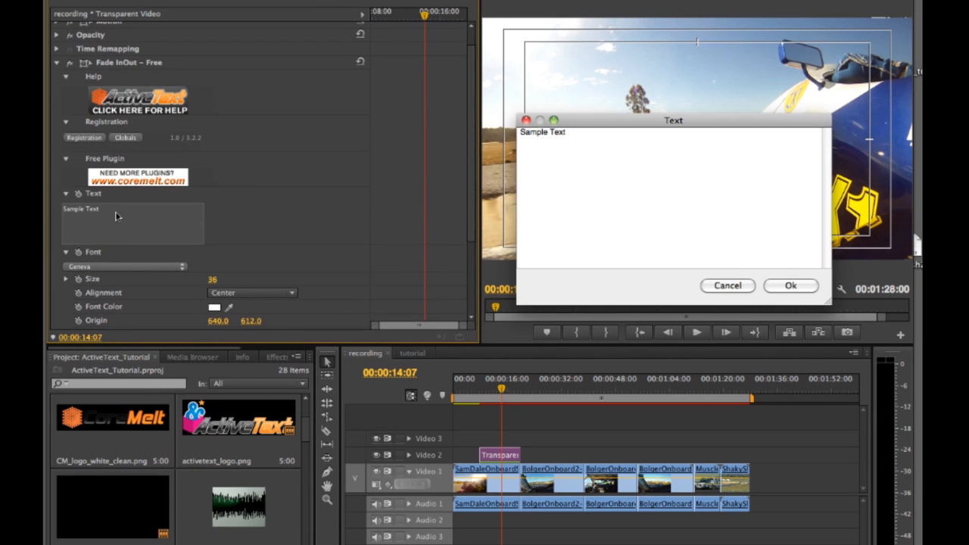
left_click_drag(578, 132, 504, 135)
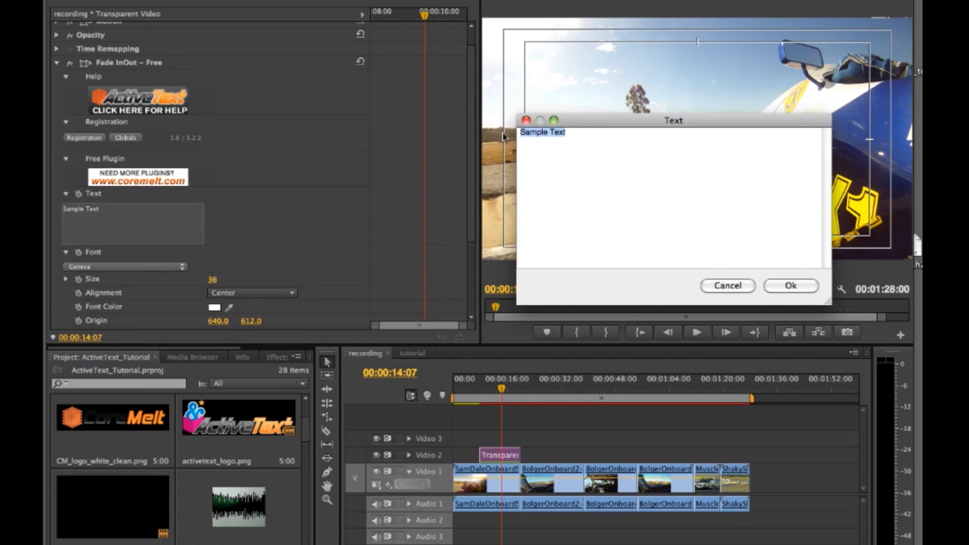
type("Camera: Car 25")
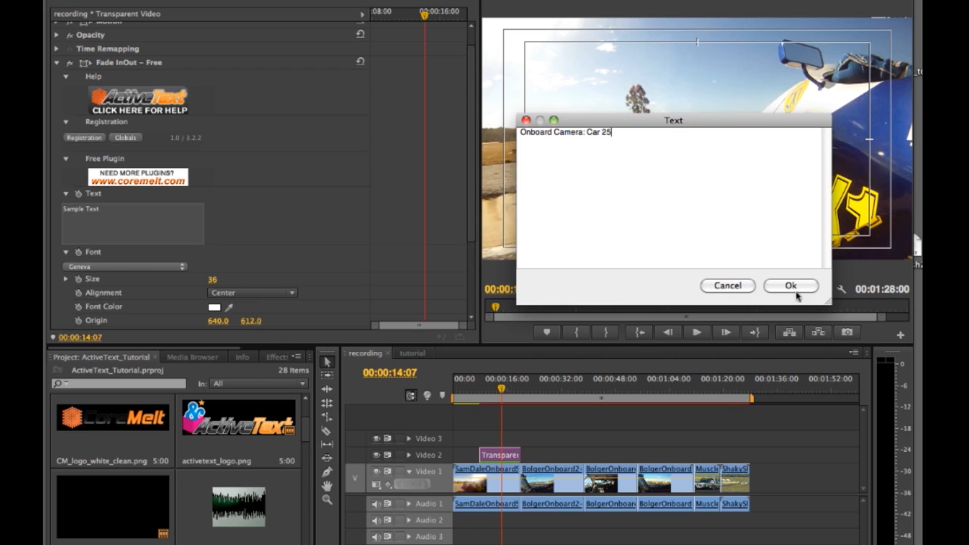
left_click(794, 294)
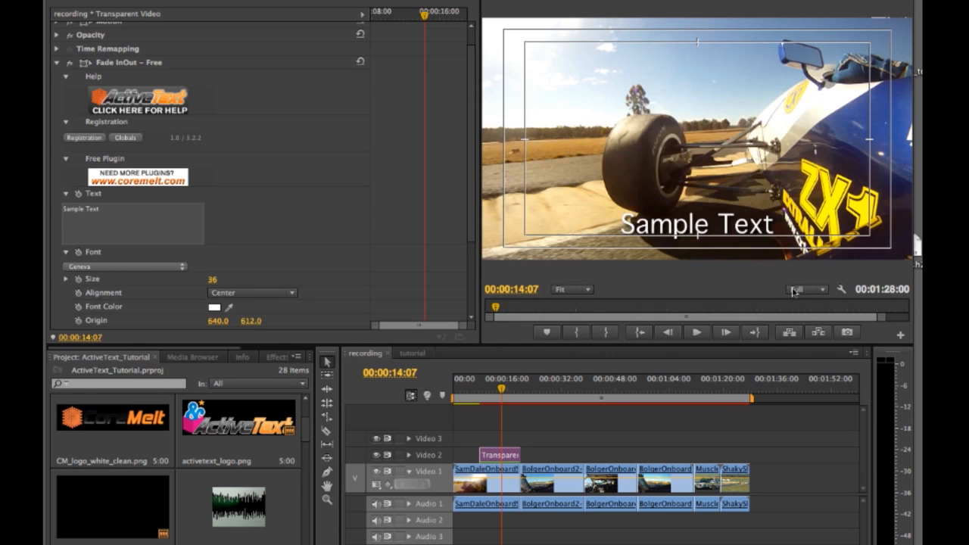
Set the title's font to Aachen and move its clip slightly earlier on Video 2
left_click(498, 394)
left_click(126, 275)
left_click(125, 270)
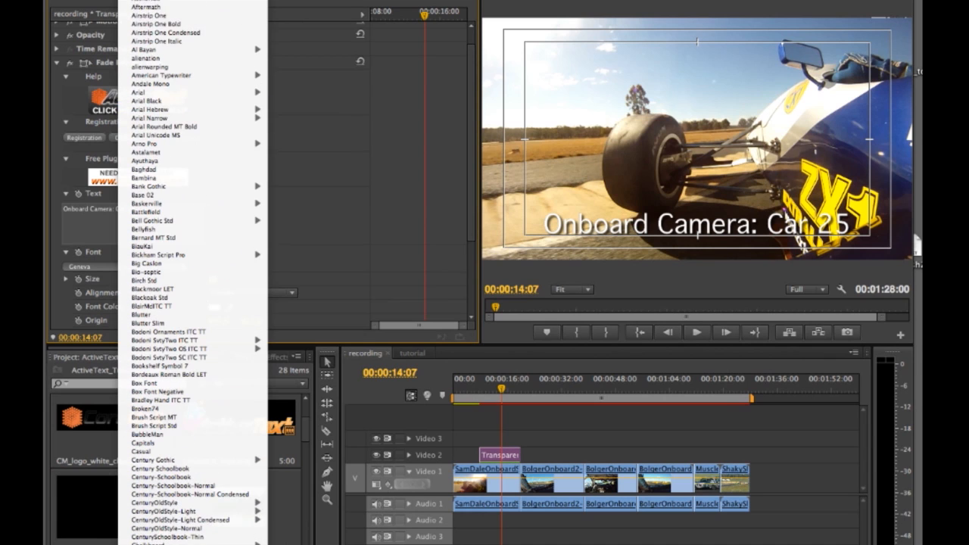
left_click(151, 4)
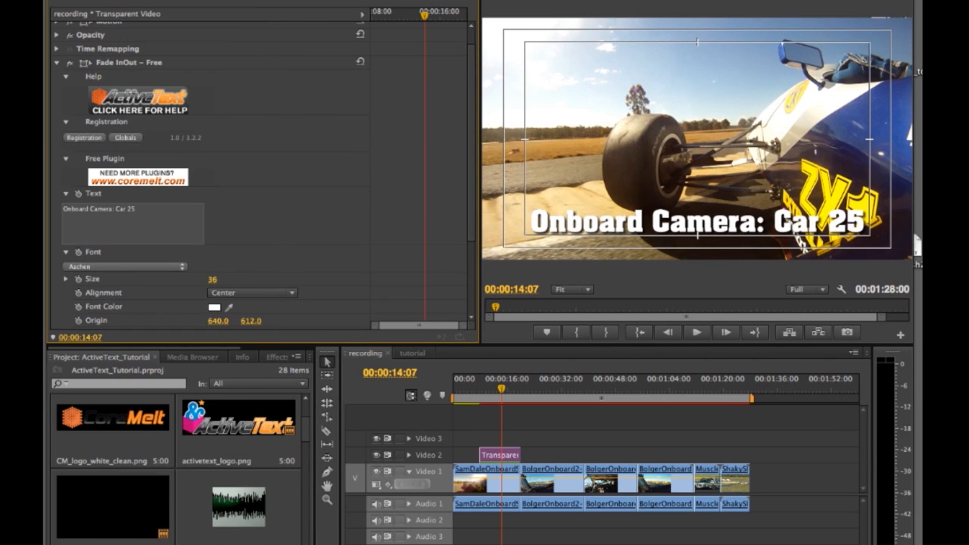
mouse_move(496, 460)
left_mouse_down()
mouse_move(506, 460)
mouse_move(486, 459)
left_mouse_up()
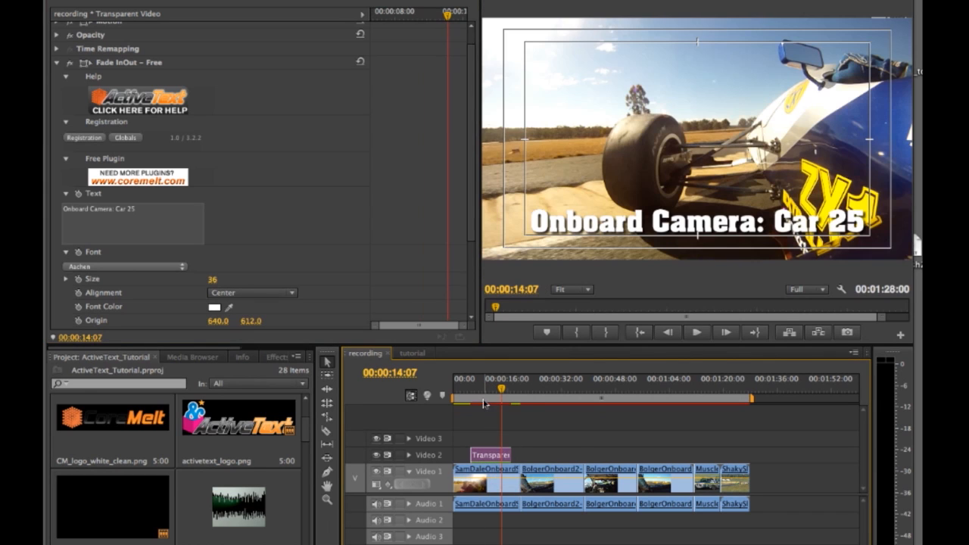
Set the title's In Time and Out Time to 1.00 and play back the fade from before the clip
left_click(484, 401)
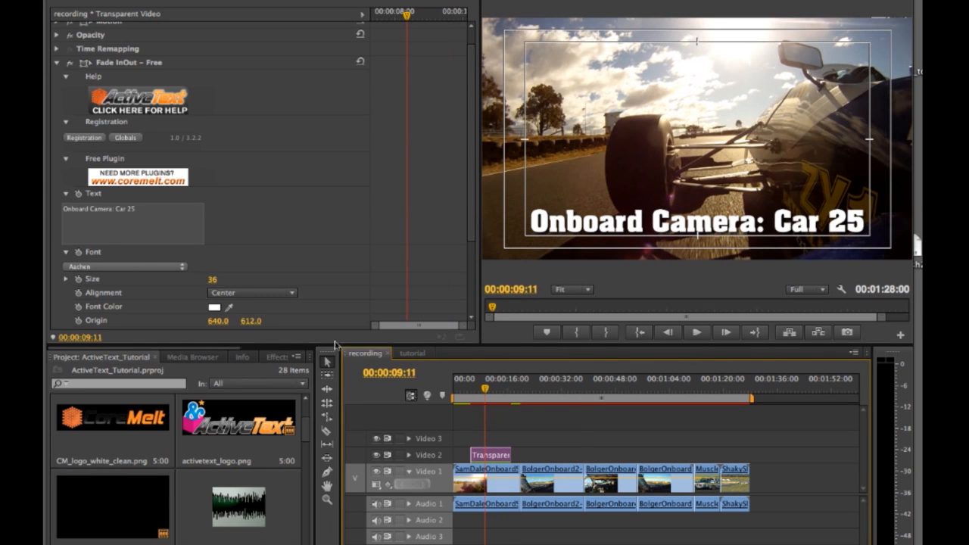
left_click_drag(471, 206, 469, 278)
left_click(219, 266)
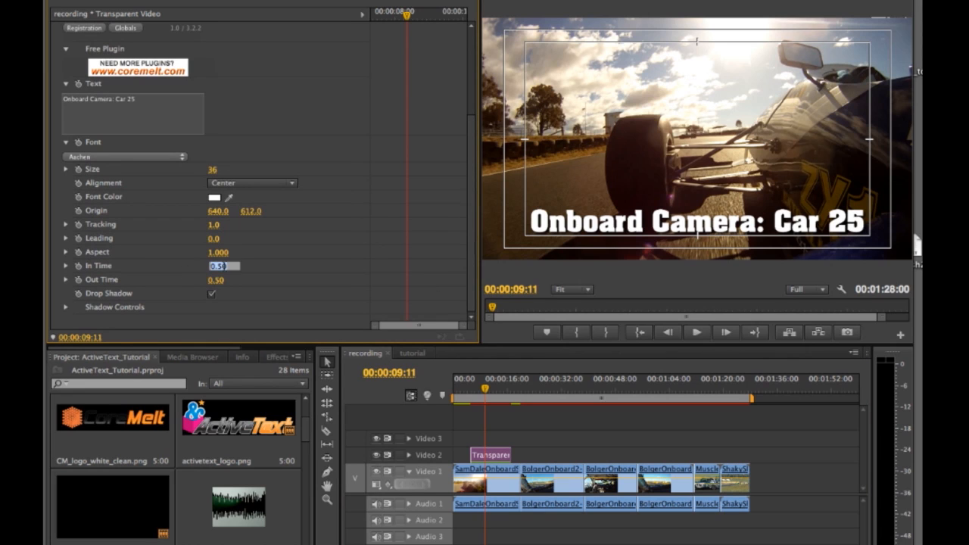
key("Return")
left_click(217, 280)
key("Return")
left_click(463, 399)
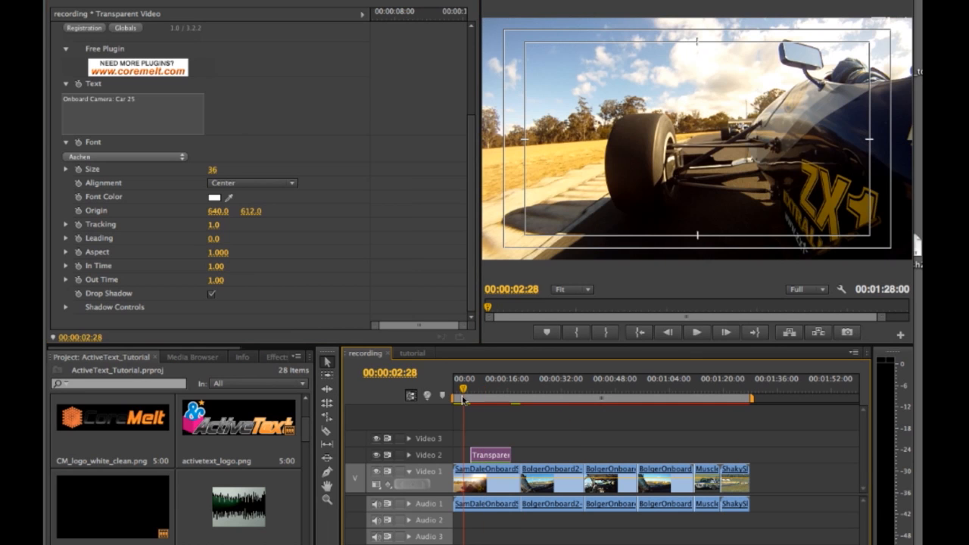
key("space")
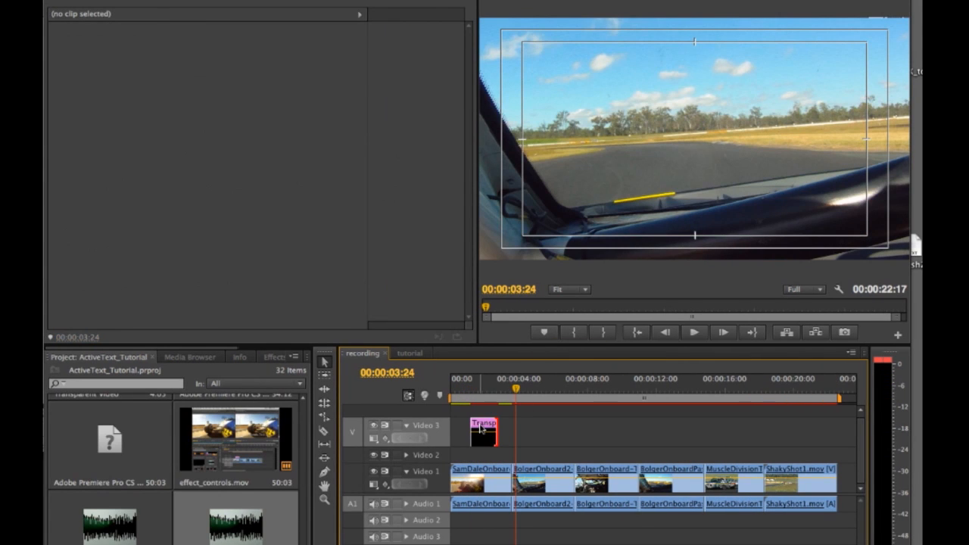
Extend the transparent video clip on Video 3 to span the whole first clip from the sequence start
left_click(481, 428)
left_click_drag(476, 424, 512, 427)
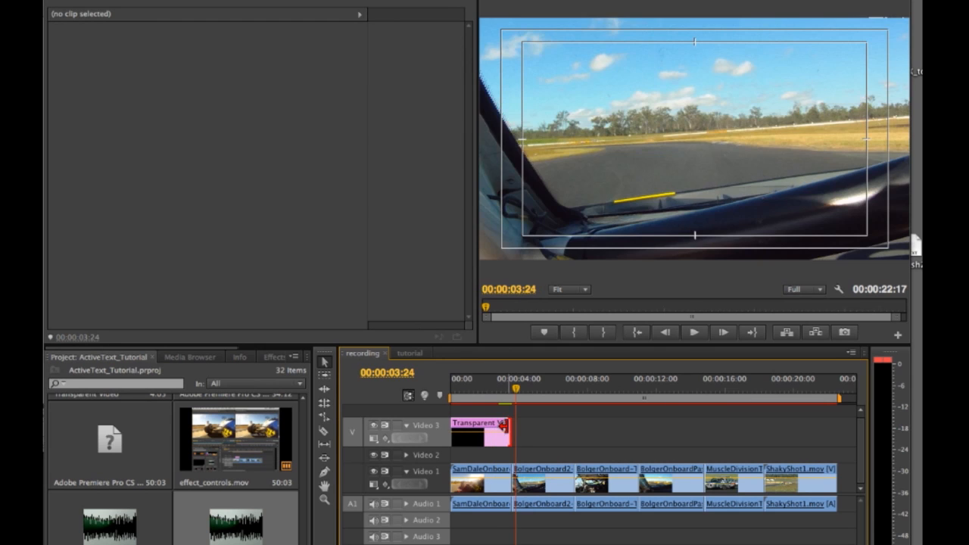
left_click(489, 403)
Copy the title clip on Video 3 and paste it at 00:00:03:17 above the second clip
left_click(481, 429)
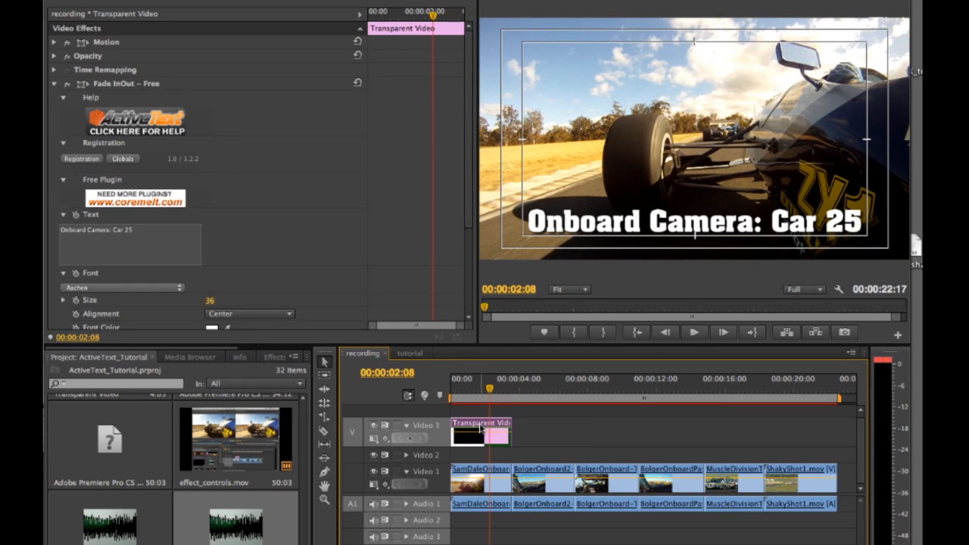
left_click(522, 391)
left_click_drag(522, 391, 512, 392)
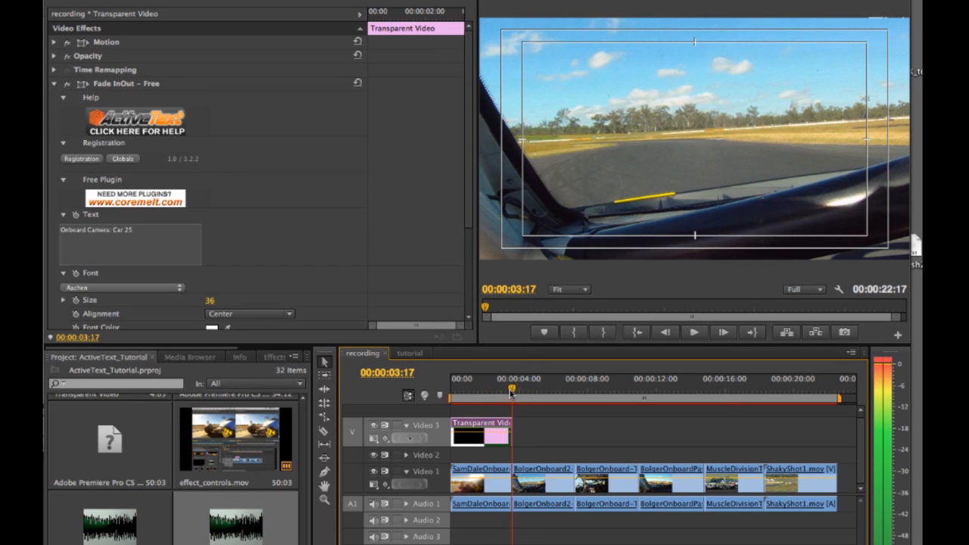
key("ctrl+v")
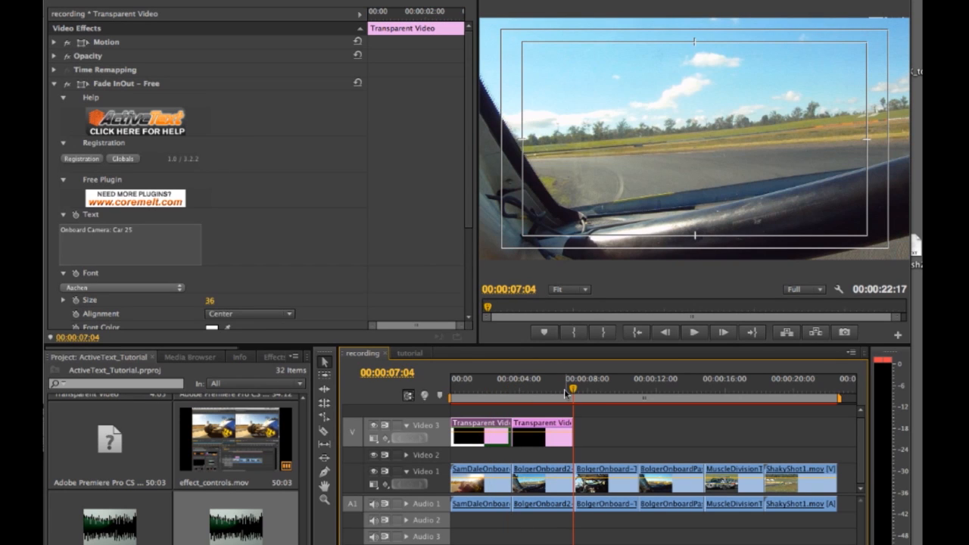
Paste another copy of the title at 00:00:07:09, the start of the third clip
key("Right")
key("Right")
key("Right")
key("Right")
key("Right")
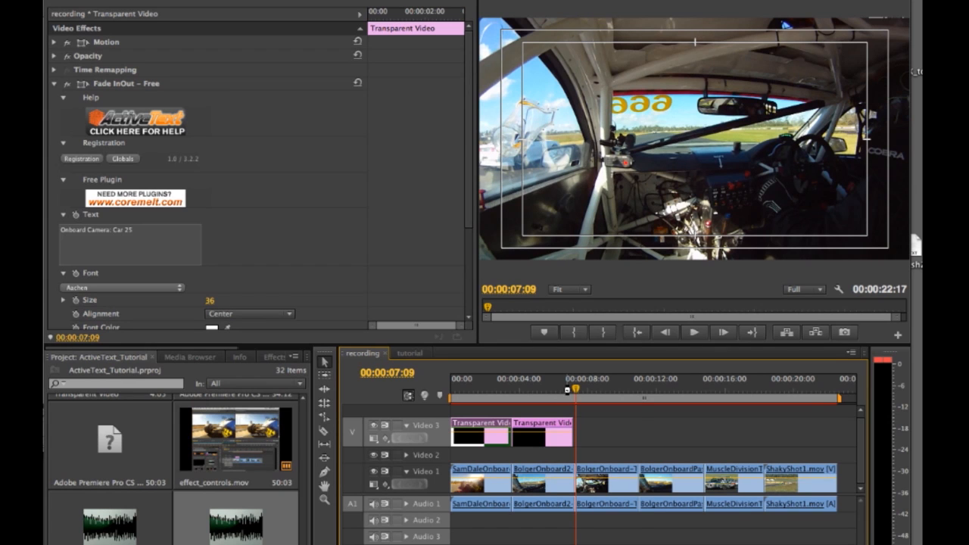
key("ctrl+v")
Paste a further copy of the title on Video 3 at the start of the fourth clip
key("Right")
key("Right")
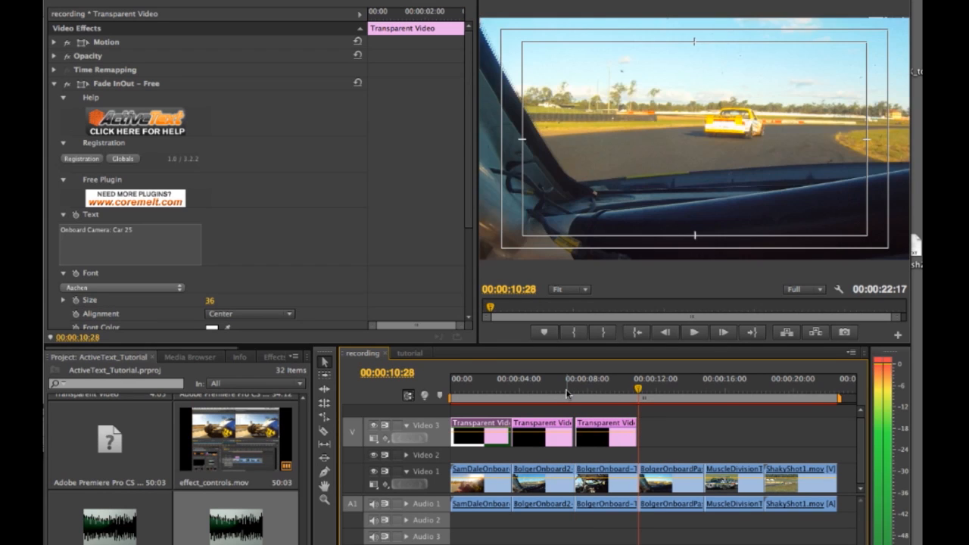
key("ctrl+v")
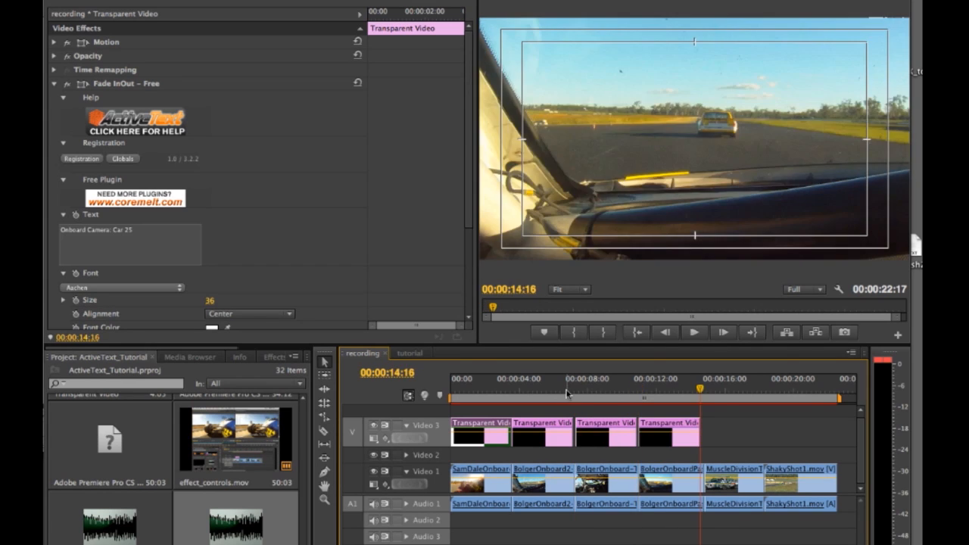
Paste copies of the title on Video 3 at 00:00:14:24 and 00:00:18:12, above the fifth and sixth clips
key("Right")
key("Right")
key("Right")
key("Right")
key("Right")
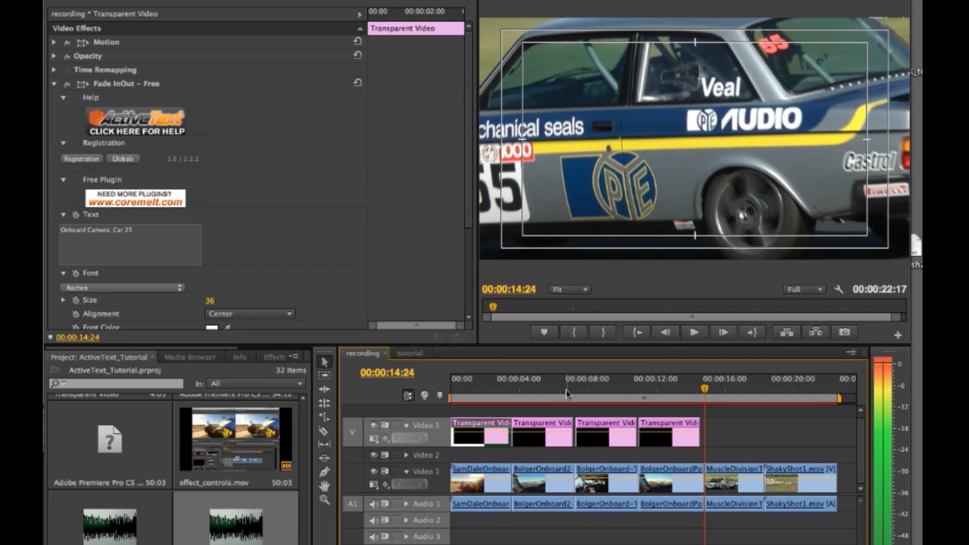
key("ctrl+v")
key("Right")
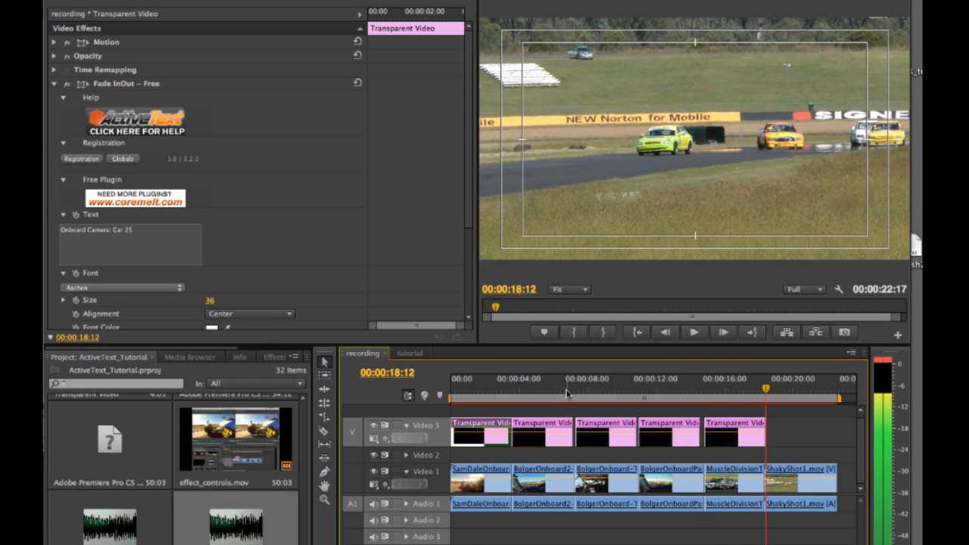
key("ctrl+v")
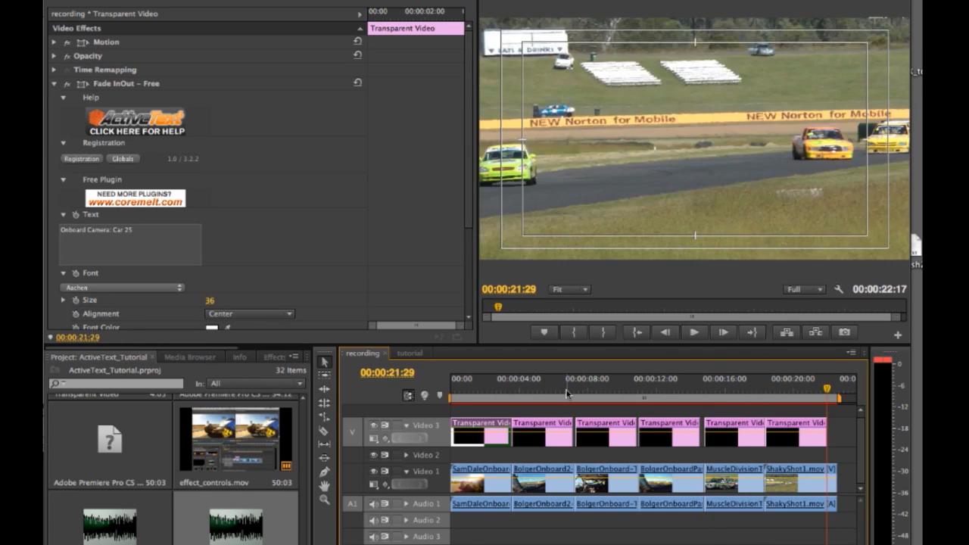
Extend the second, third and fourth titles on Video 3 to the end of the clips beneath them
left_click(534, 393)
left_click_drag(567, 426, 636, 428)
left_click(703, 427)
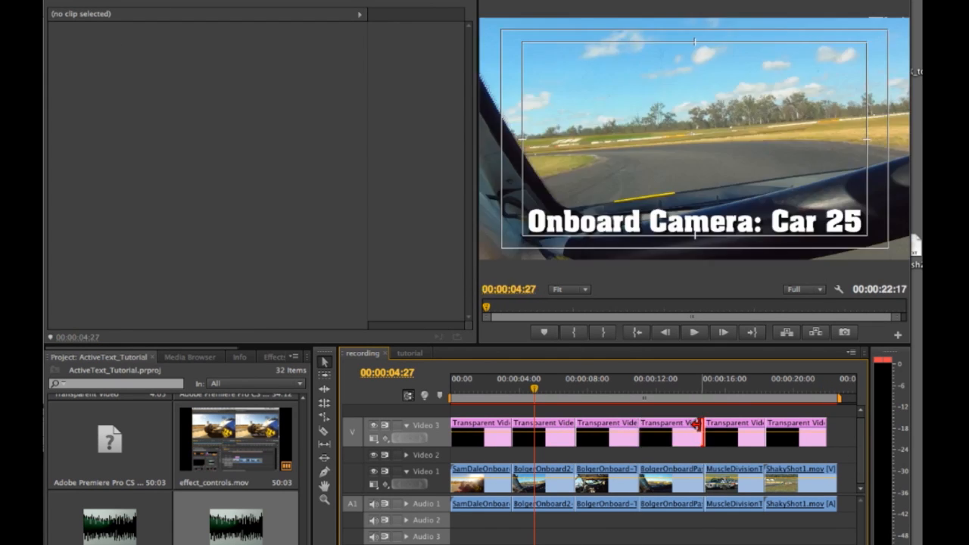
Change the second title's Fade InOut text to "Onboard Camera: Car 32"
left_click(551, 401)
double_click(543, 437)
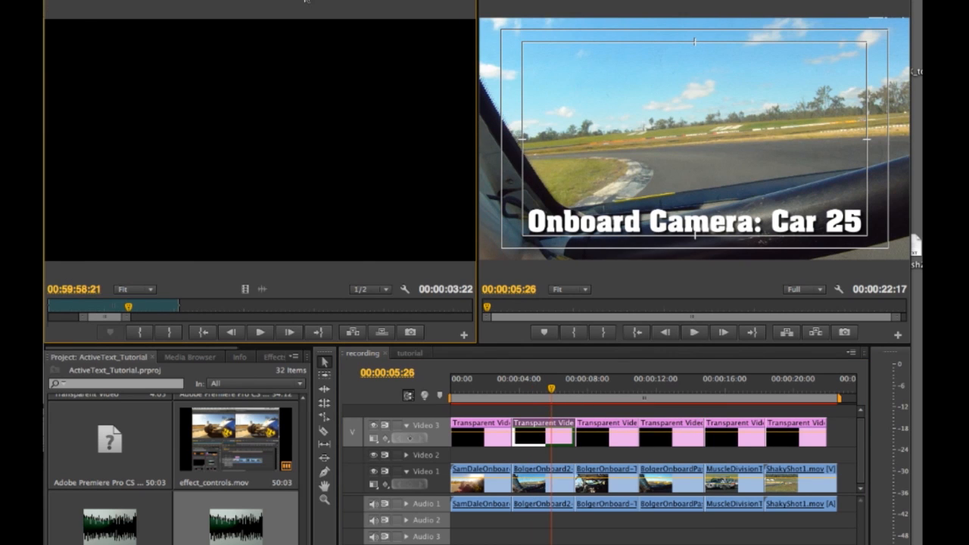
left_click(306, 1)
left_click(139, 237)
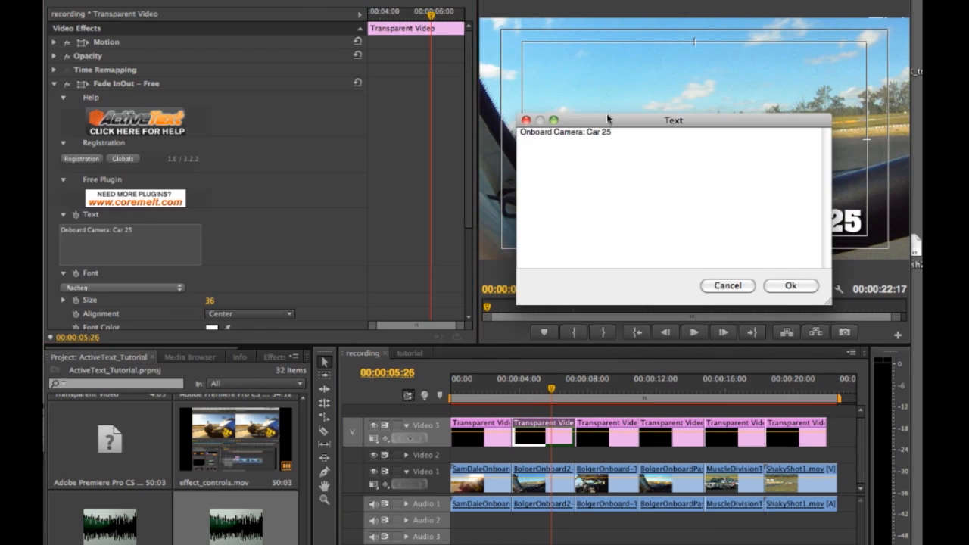
left_click(787, 289)
Change the third title's Fade InOut text to "Onboard Camera: Car 45"
left_click(608, 387)
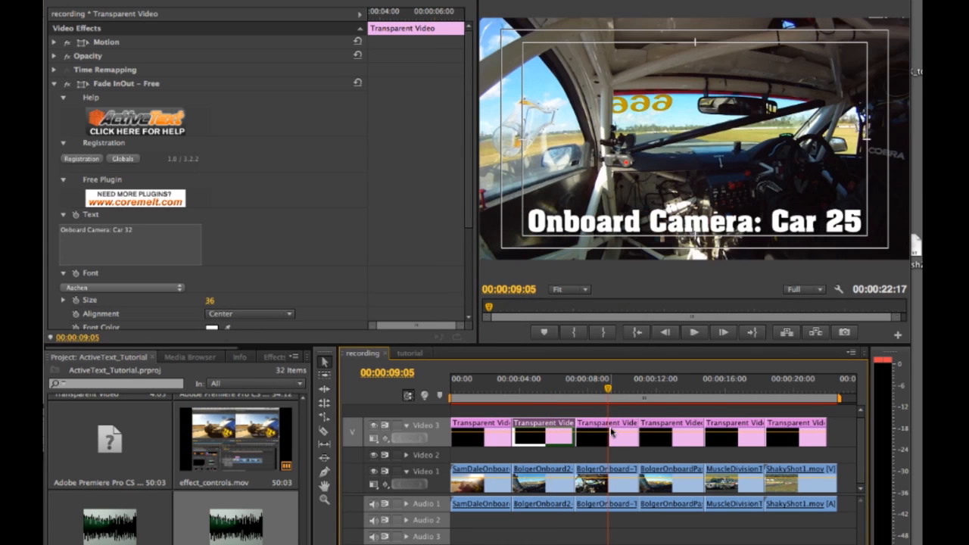
double_click(611, 433)
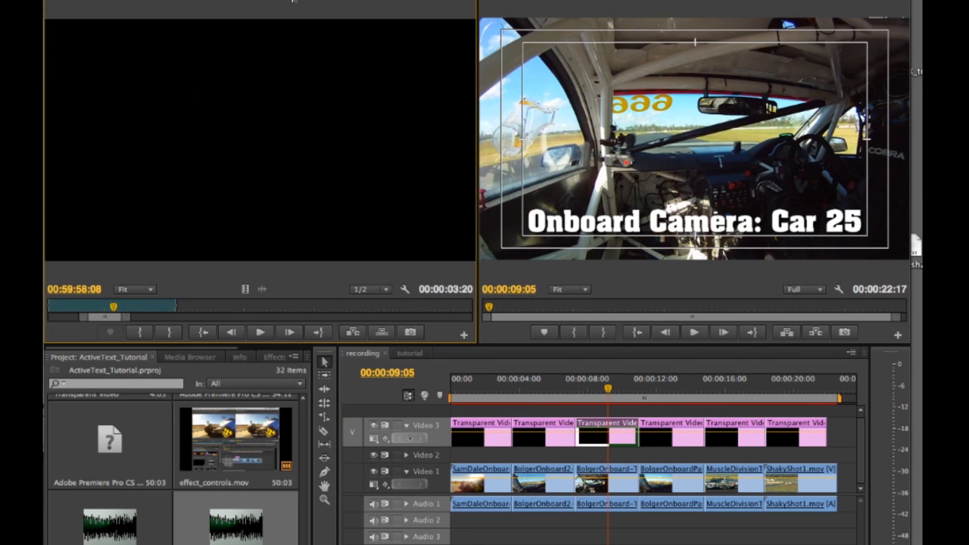
left_click(294, 1)
left_click(161, 246)
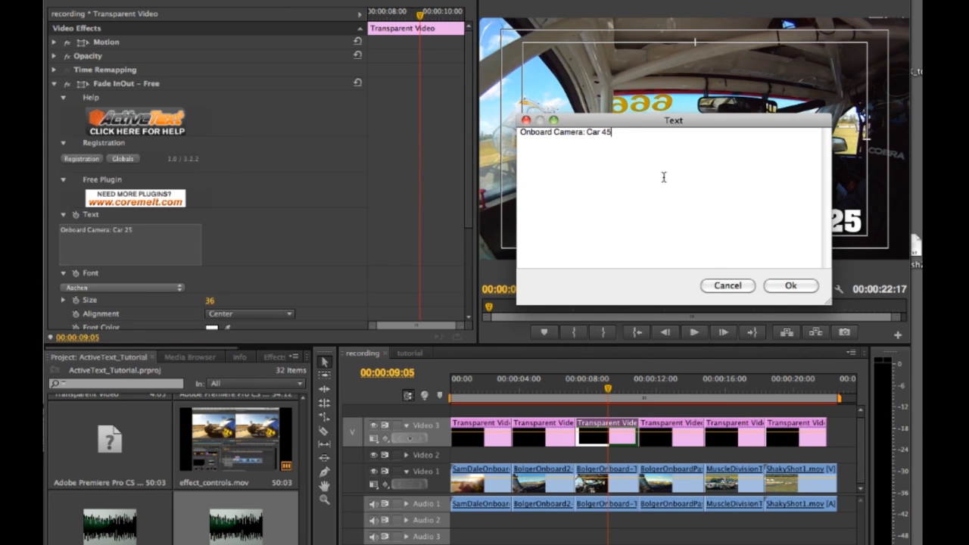
left_click(789, 286)
Change the fourth title's Fade InOut text to "Onboard Camera: Car 38"
left_click(663, 389)
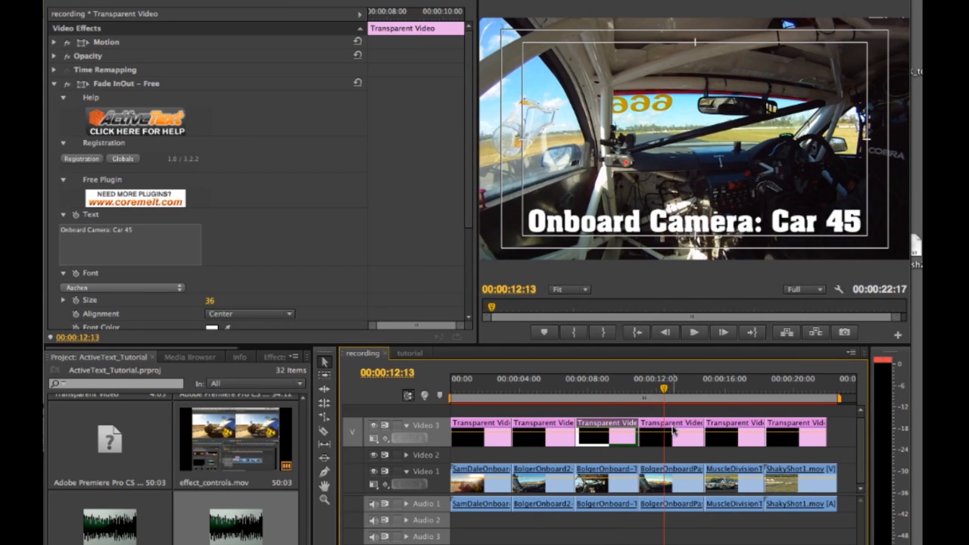
double_click(679, 482)
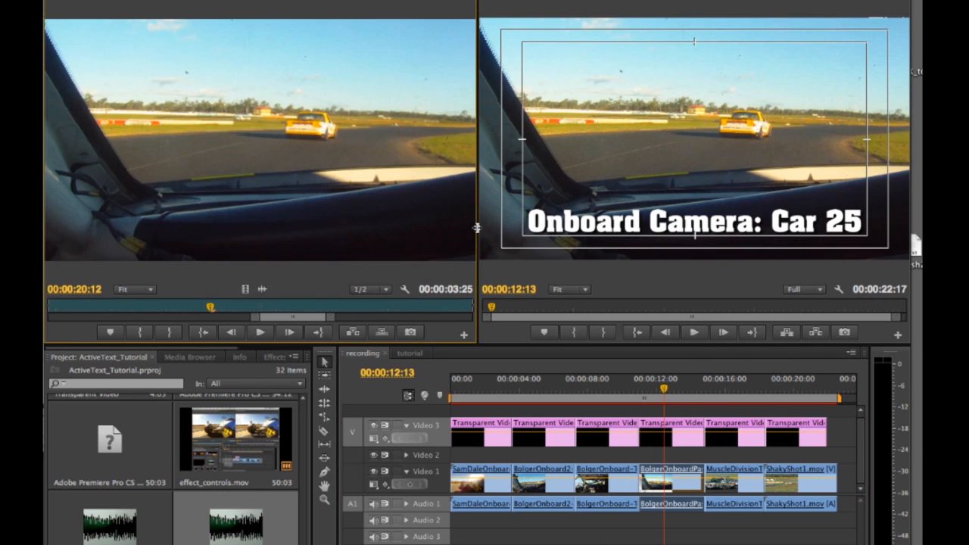
double_click(673, 438)
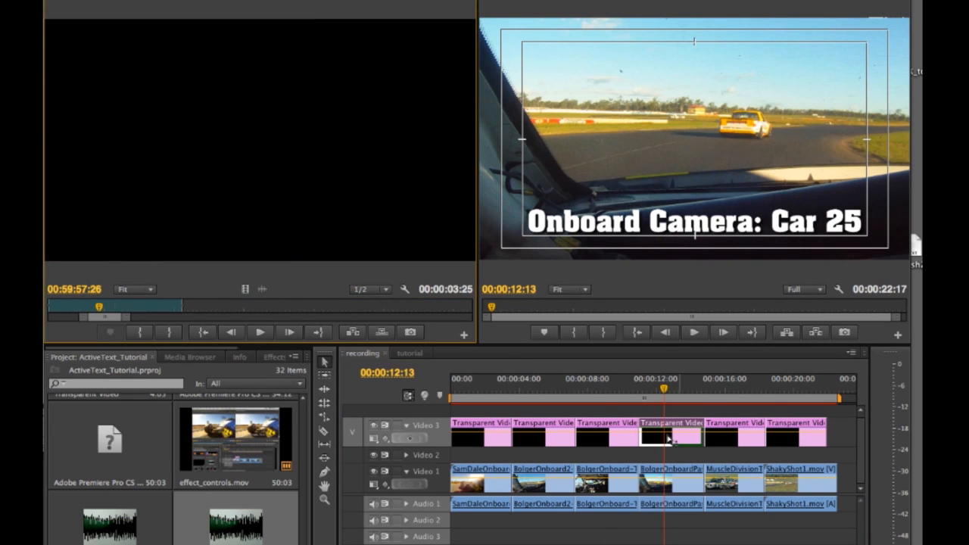
left_click(292, 1)
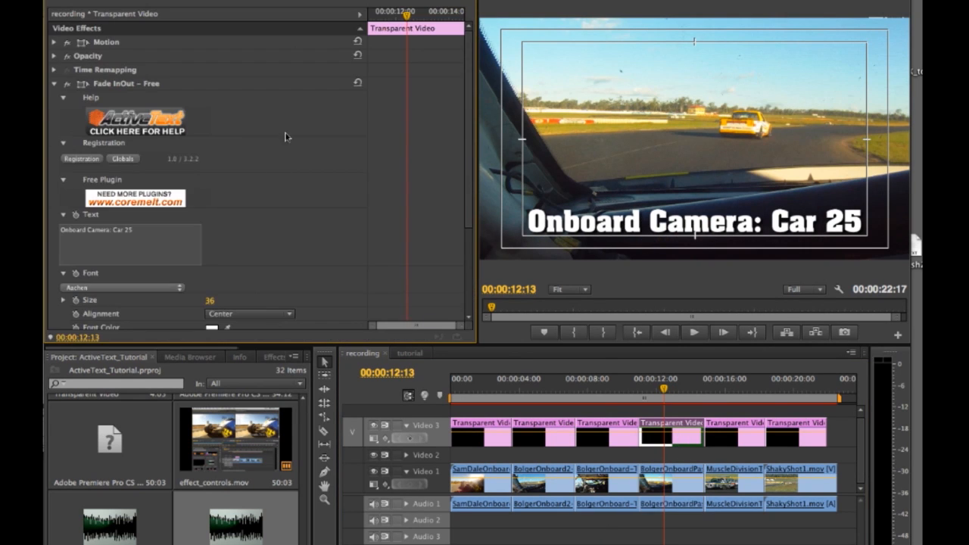
left_click(156, 235)
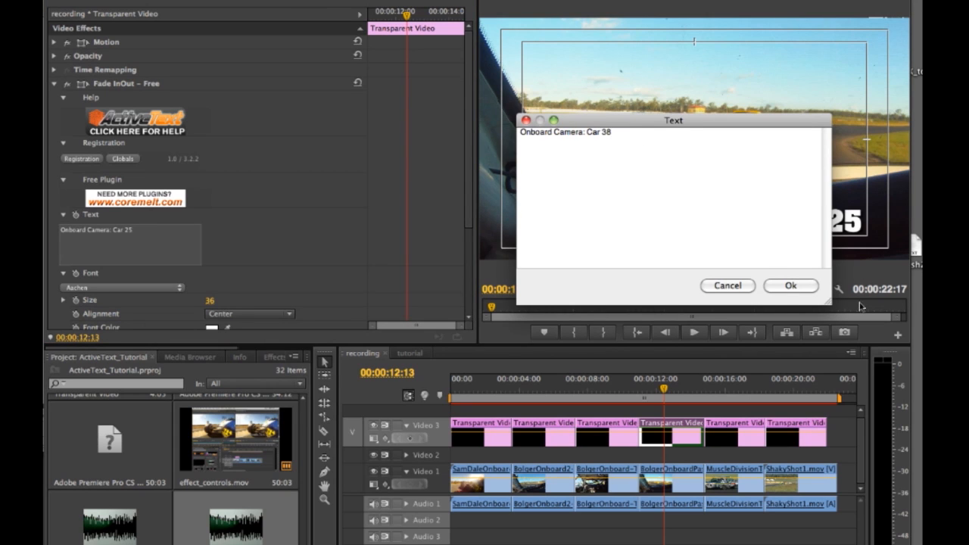
left_click(791, 286)
Play the sequence from the beginning to review the titles over the onboard clips
left_click(729, 386)
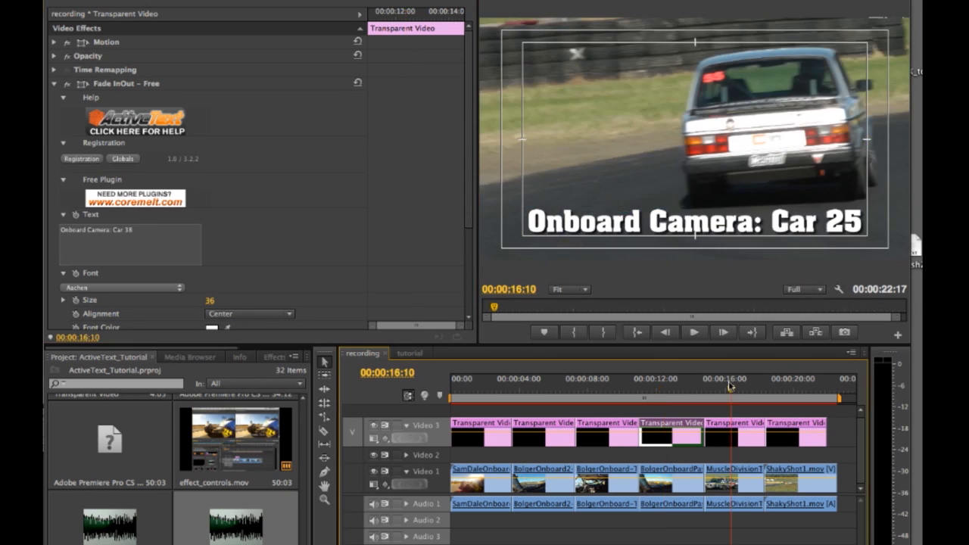
left_click_drag(627, 388, 437, 395)
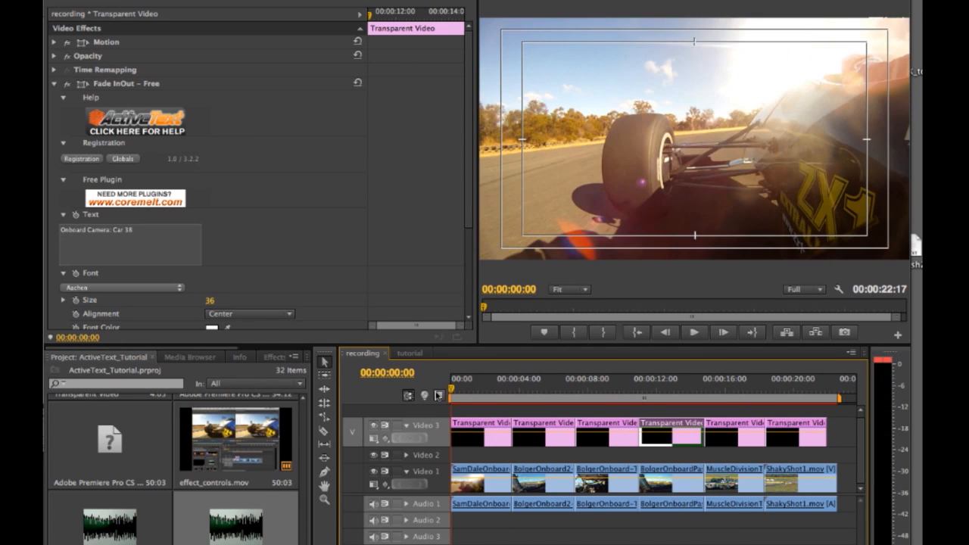
key("space")
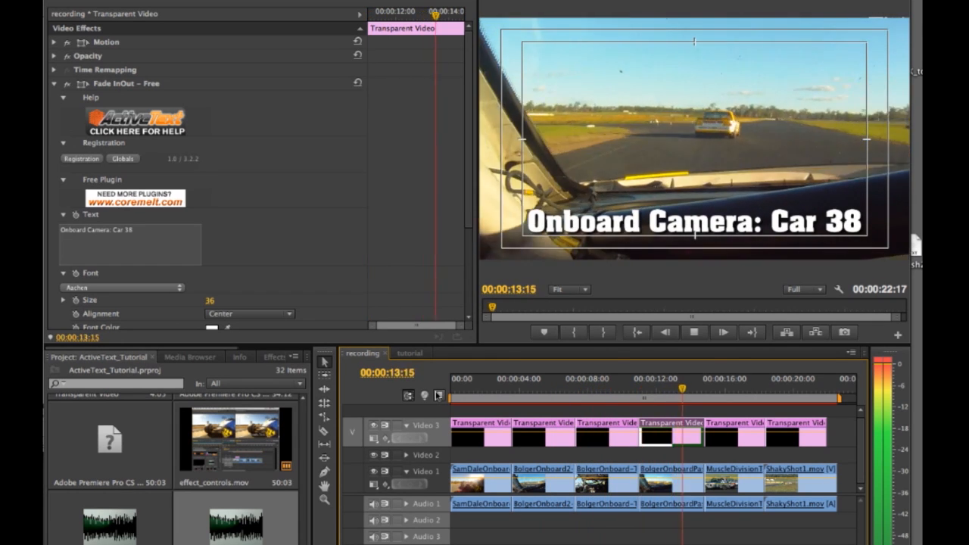
key("space")
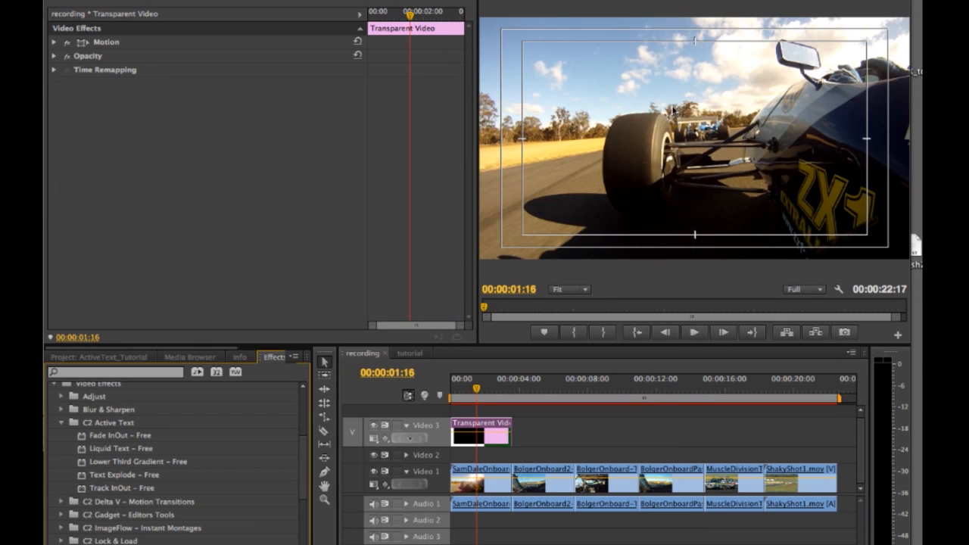
Try the Lower Third Gradient - Free effect on the transparent video clip, preview it at 00:00:02:21, and remove it
left_click(151, 463)
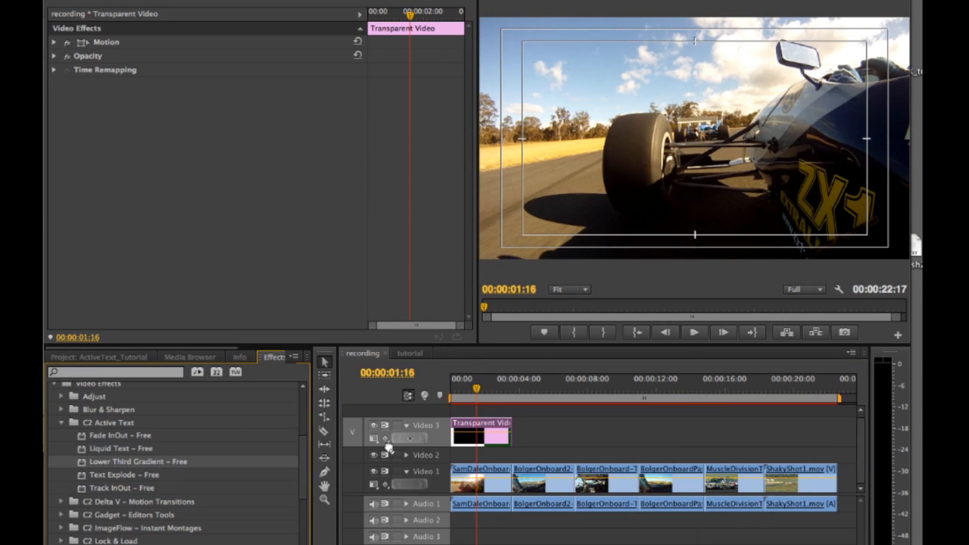
left_click_drag(475, 428, 485, 428)
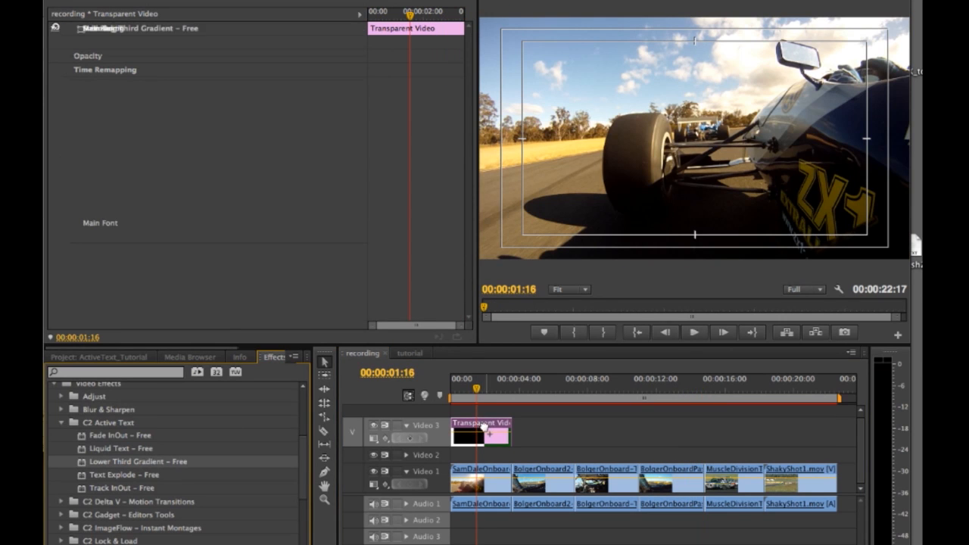
left_click_drag(478, 390, 497, 394)
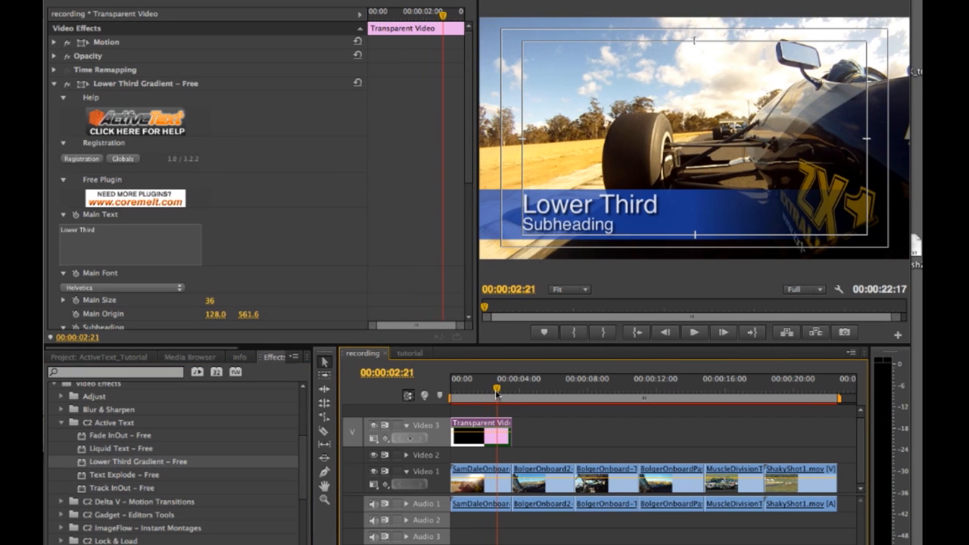
left_click(150, 85)
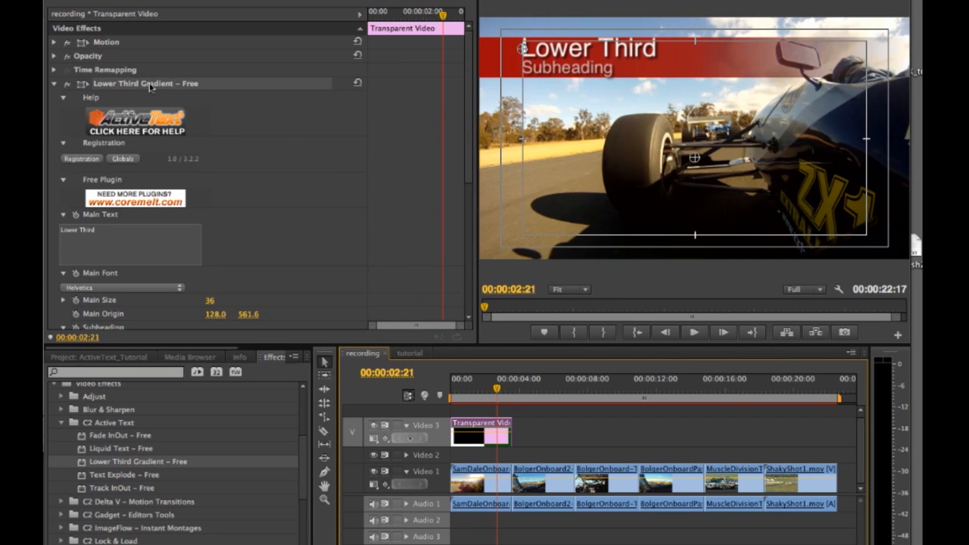
key("Delete")
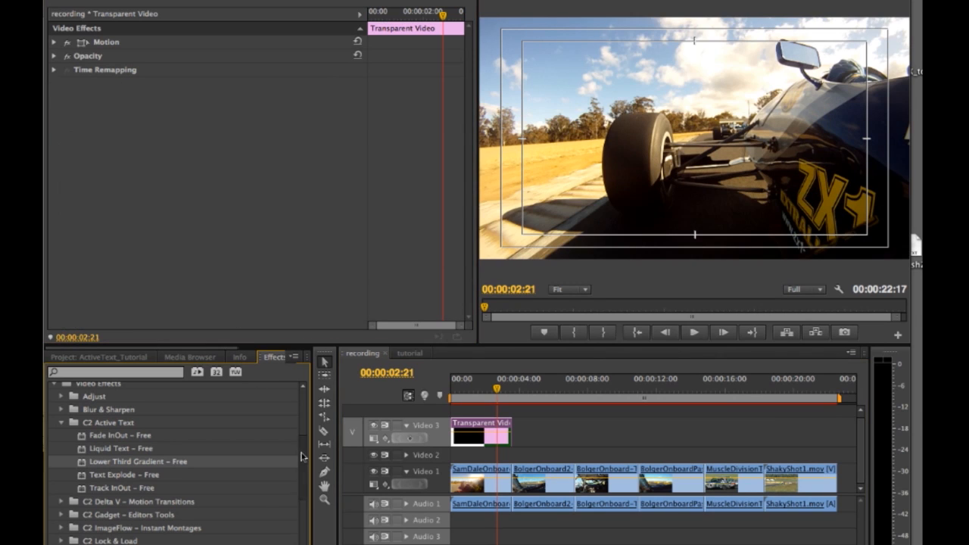
Try the C2 ActiveText preset Lower Third Right Side on the transparent video clip and remove it
left_click_drag(304, 450, 303, 400)
left_click(61, 416)
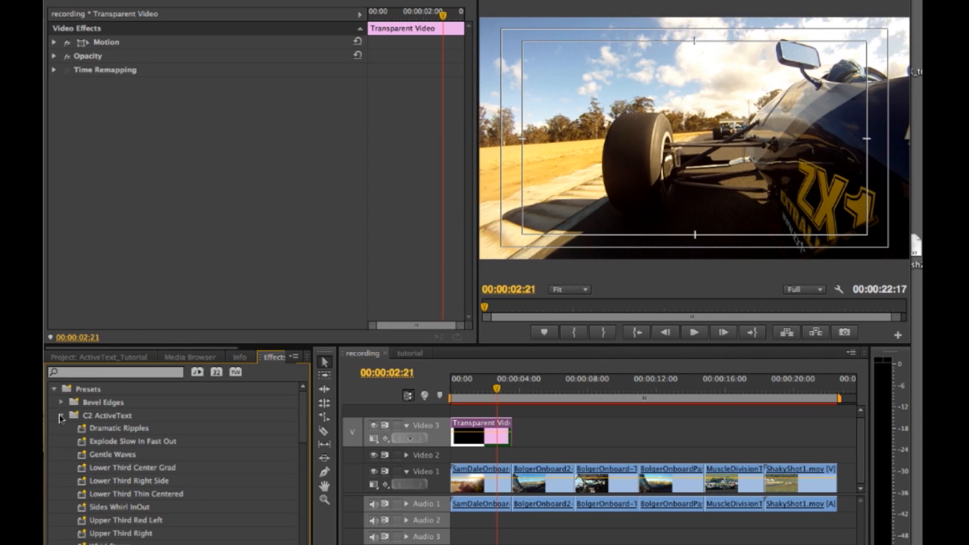
left_click_drag(127, 482, 479, 425)
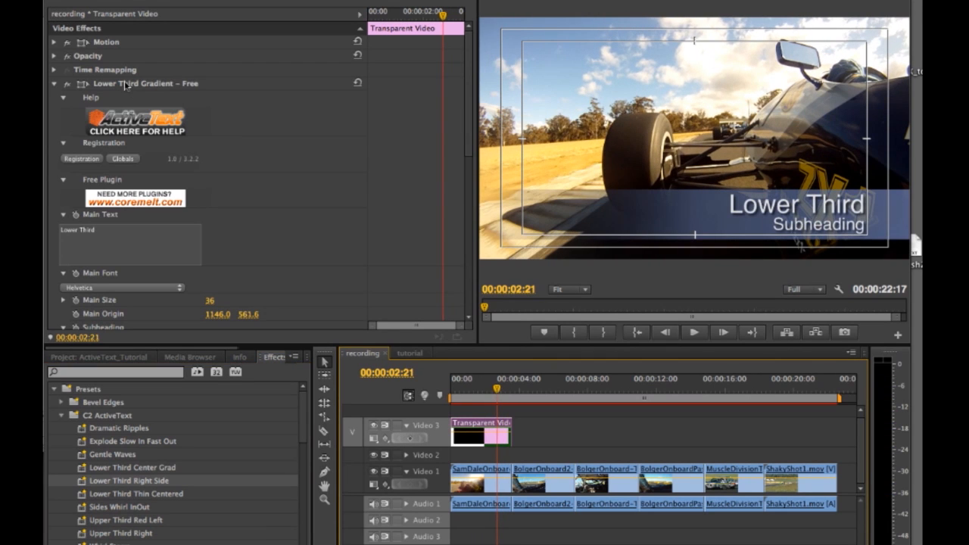
left_click(125, 85)
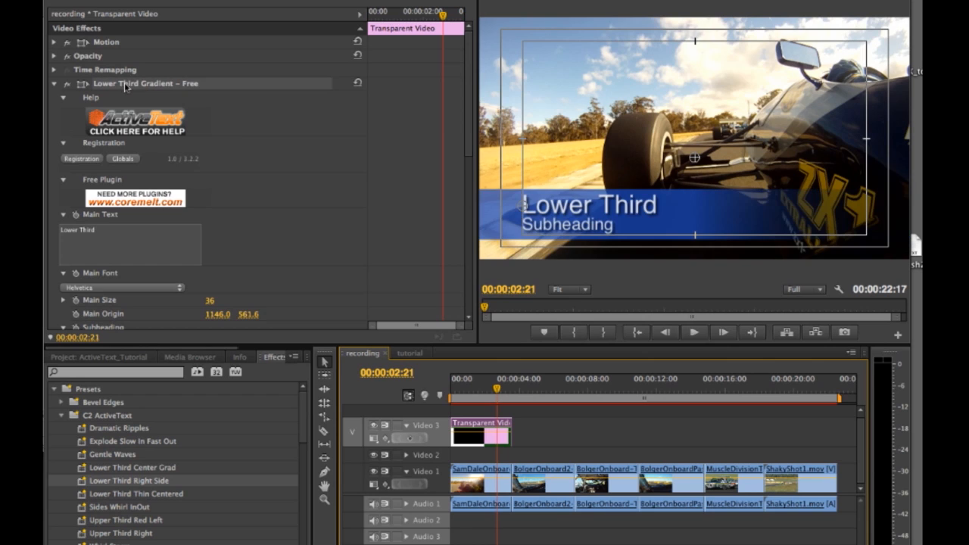
key("Delete")
Apply the Upper Third Red Left preset to the transparent video clip on Video 3 and preview it at 00:00:02:02
left_click(130, 523)
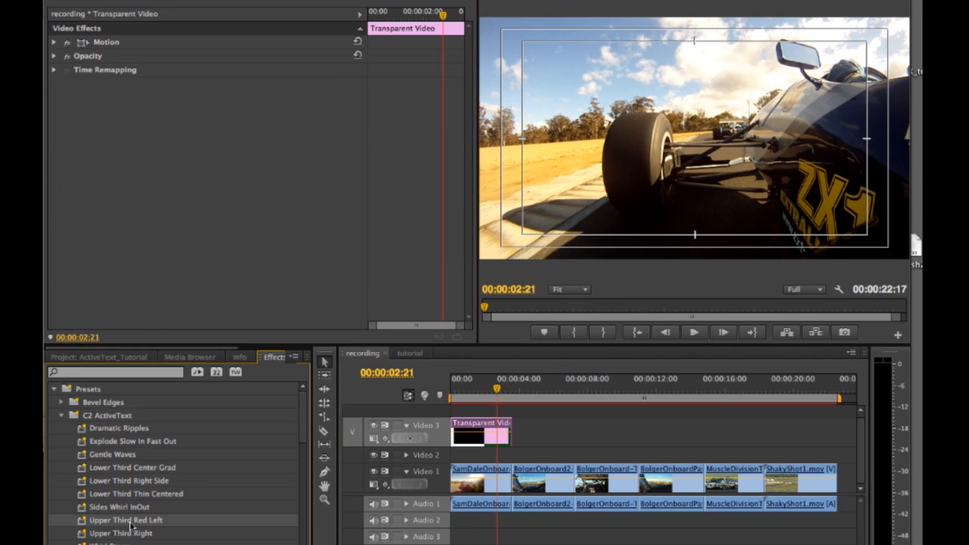
left_click_drag(447, 430, 467, 434)
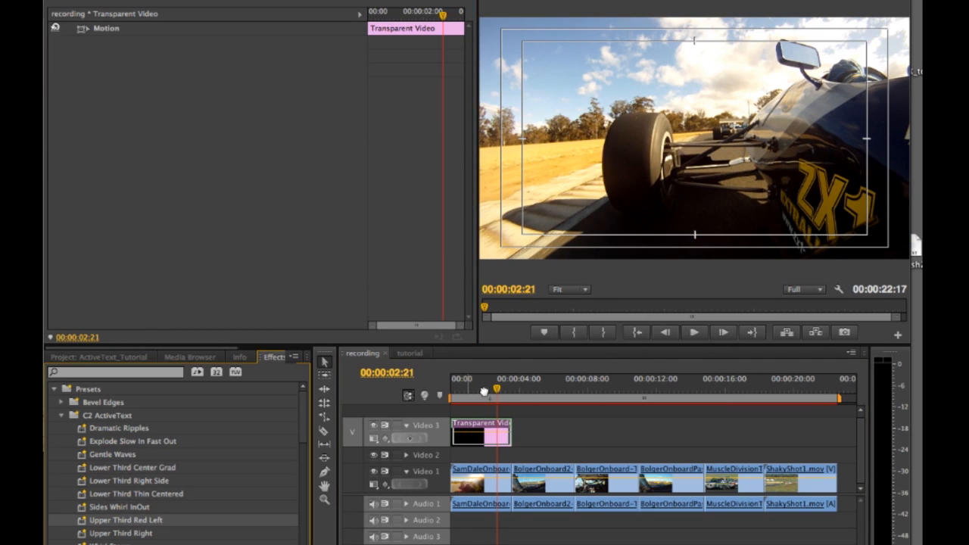
left_click(485, 392)
left_click(493, 436)
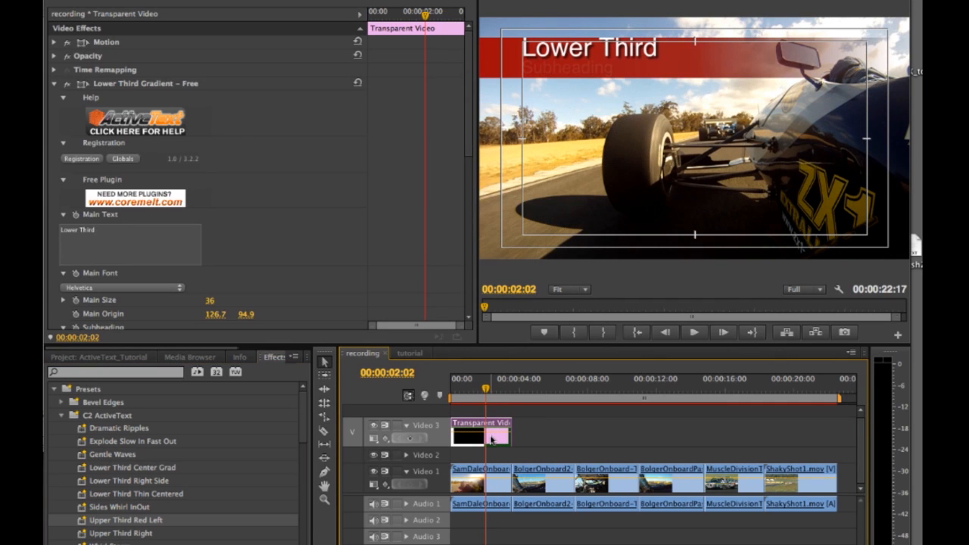
Replace the title's main text with the driver's full name
left_click(121, 252)
key("super+a")
type("Joh")
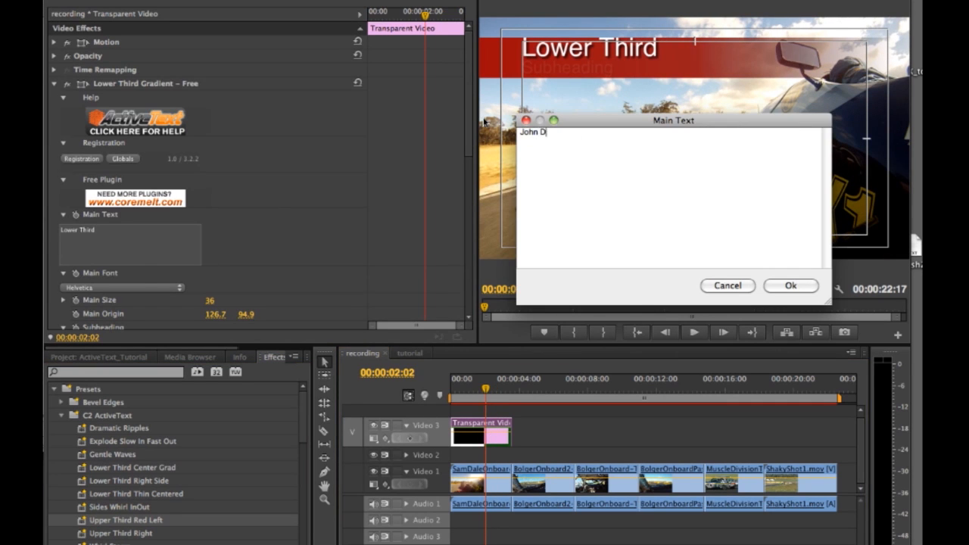
left_click(790, 285)
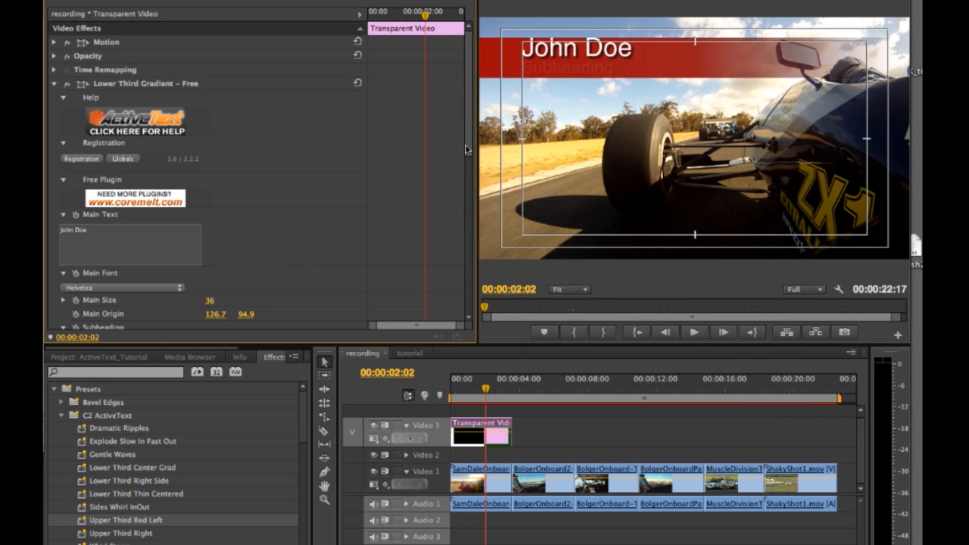
Replace the title's subheading text with "Car 25"
scroll(466, 145, "down", 10)
left_click(106, 176)
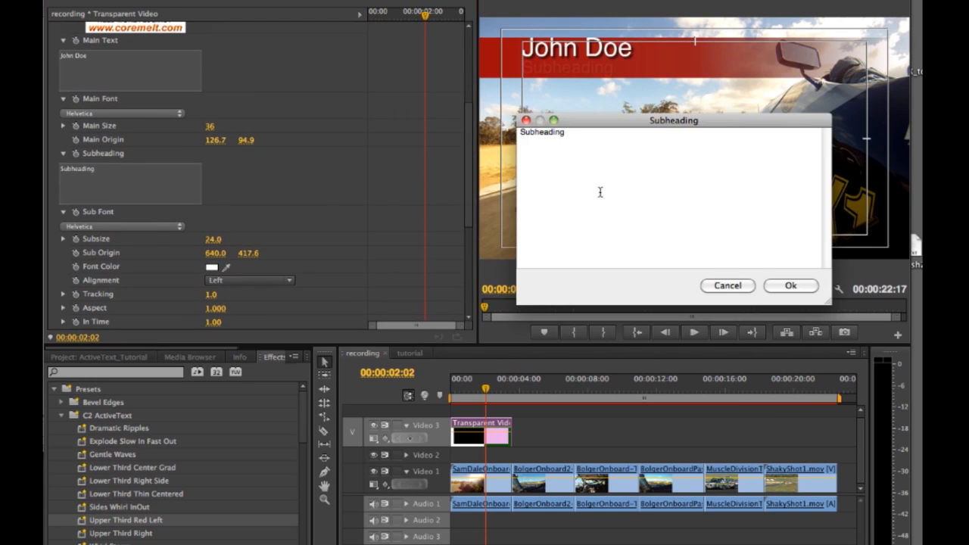
left_click_drag(574, 134, 518, 134)
type("Car 25")
left_click(790, 285)
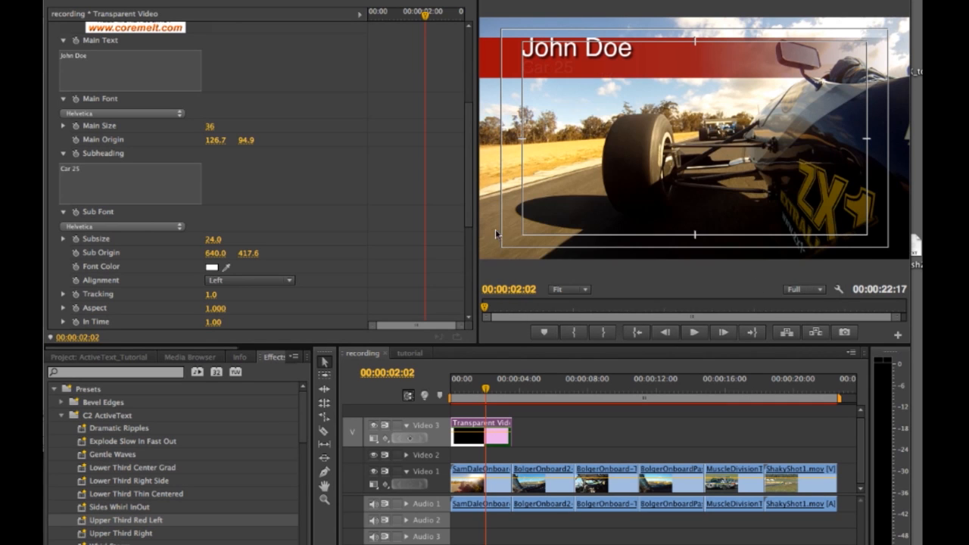
Set the Lower Third Gradient effect's Delay to 0.5
scroll(468, 231, "down", 6)
scroll(469, 231, "down", 4)
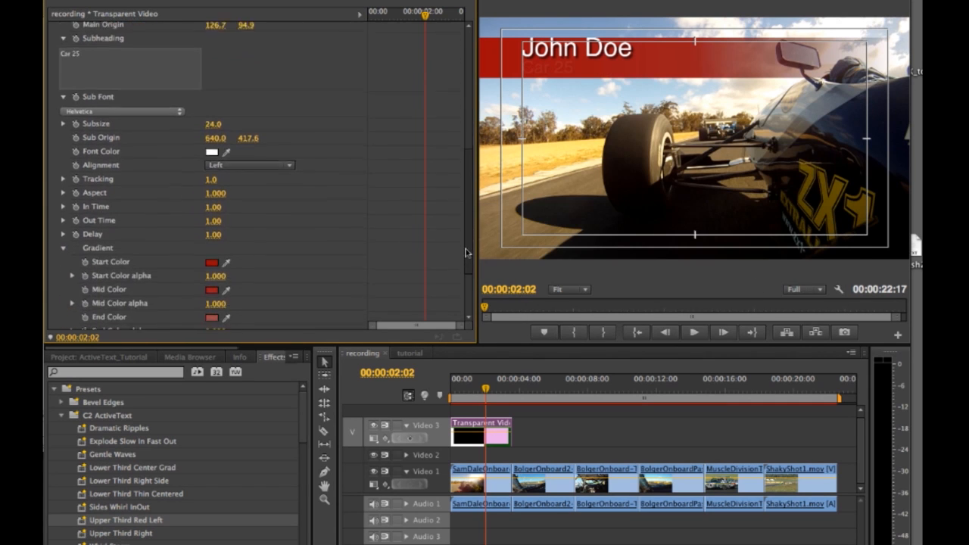
left_click(214, 217)
type("0.5")
key("Return")
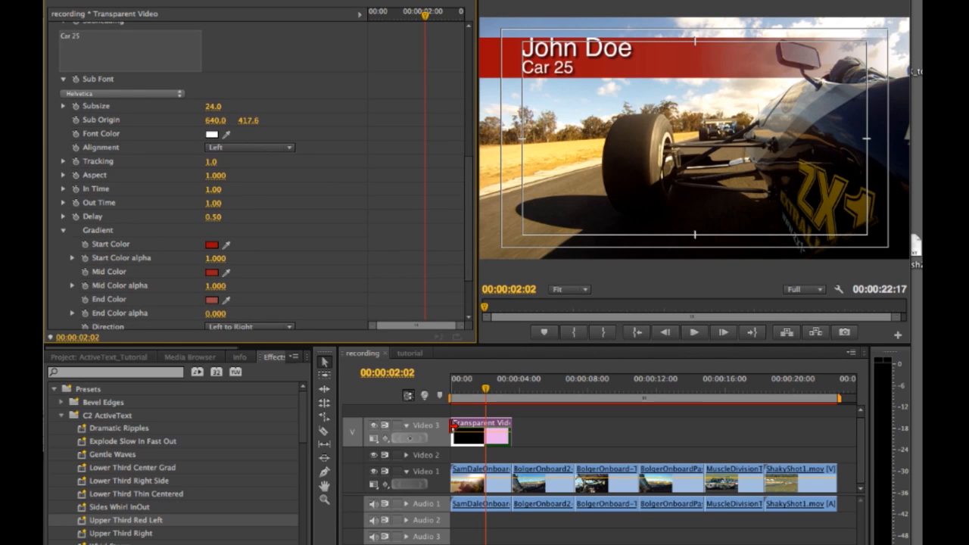
Play the recording sequence from the start to preview the red gradient title's animation with its delayed subheading
left_click_drag(466, 391, 437, 395)
key("space")
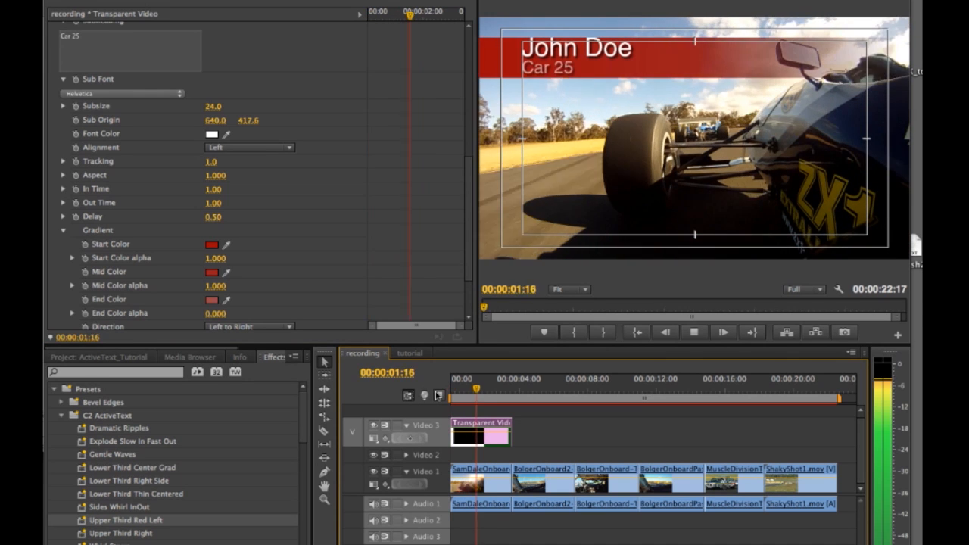
key("space")
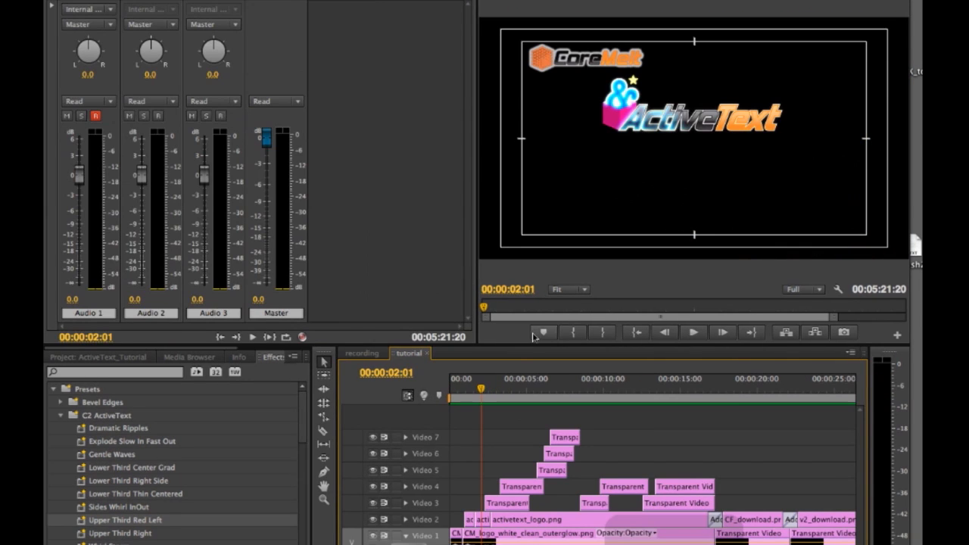
Play the tutorial sequence from its beginning to preview the ActiveText title animations
left_click(475, 392)
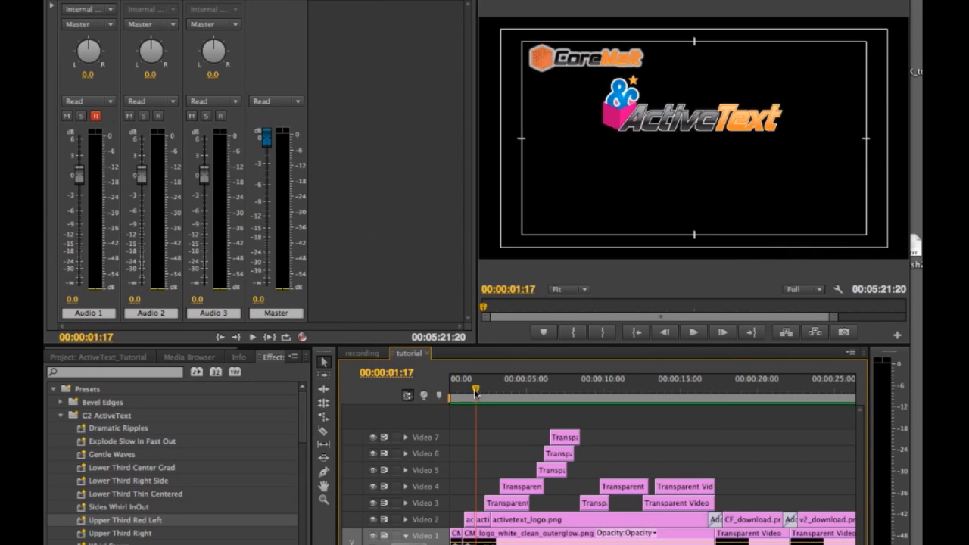
left_click_drag(475, 392, 450, 393)
key("space")
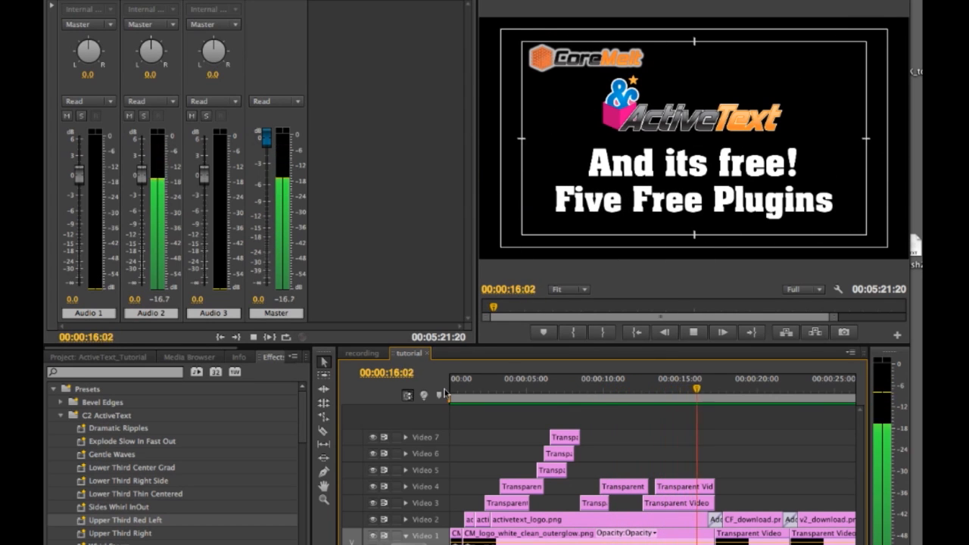
key("space")
Examine the liquid effect settings of the "And After Effects" title clip on Video 7 at 00:00:06:22, down to Soften Liquid
left_click_drag(581, 382, 554, 385)
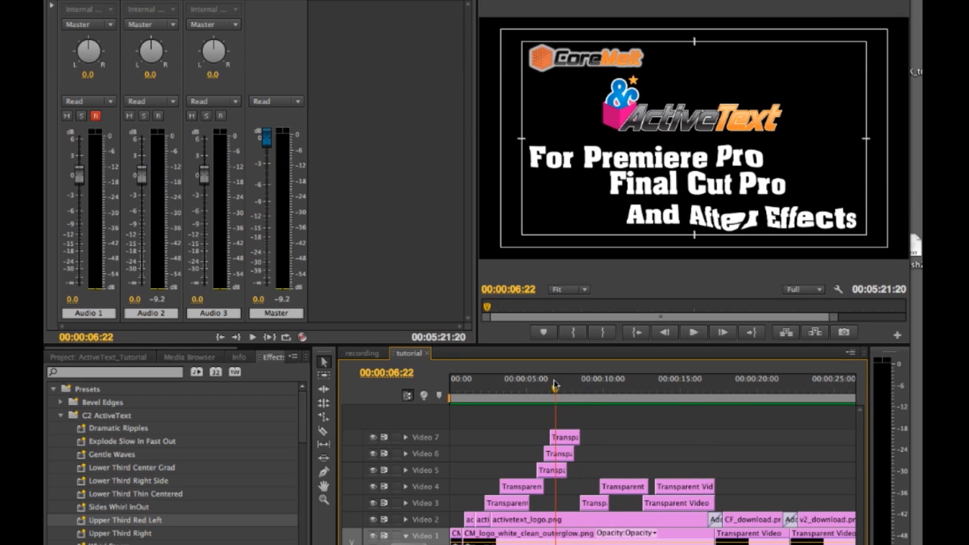
double_click(560, 437)
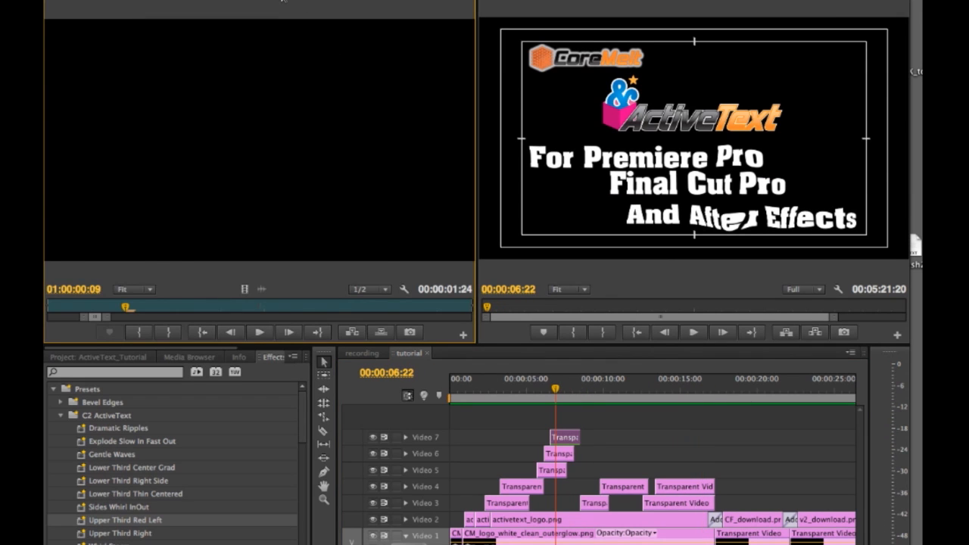
left_click(282, 2)
left_click_drag(462, 124, 460, 235)
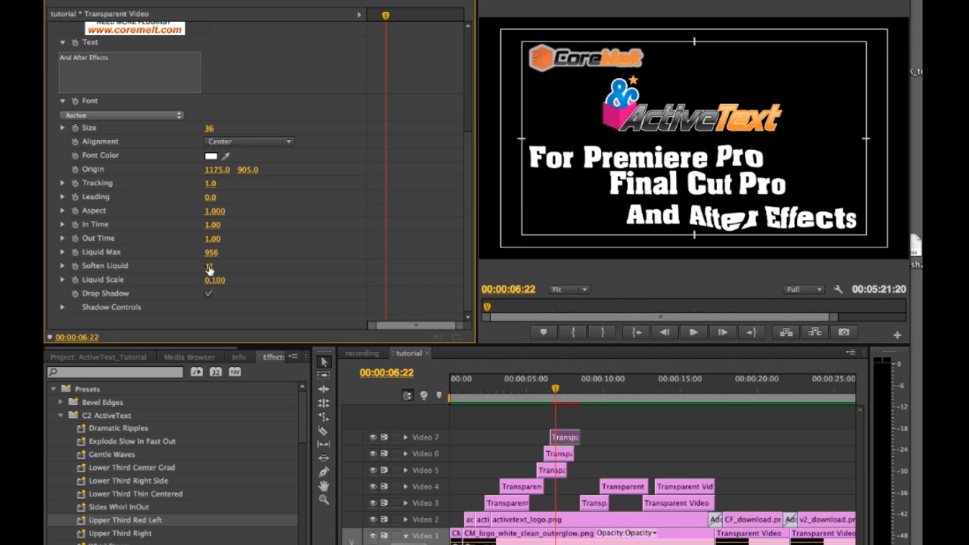
left_click_drag(210, 269, 210, 269)
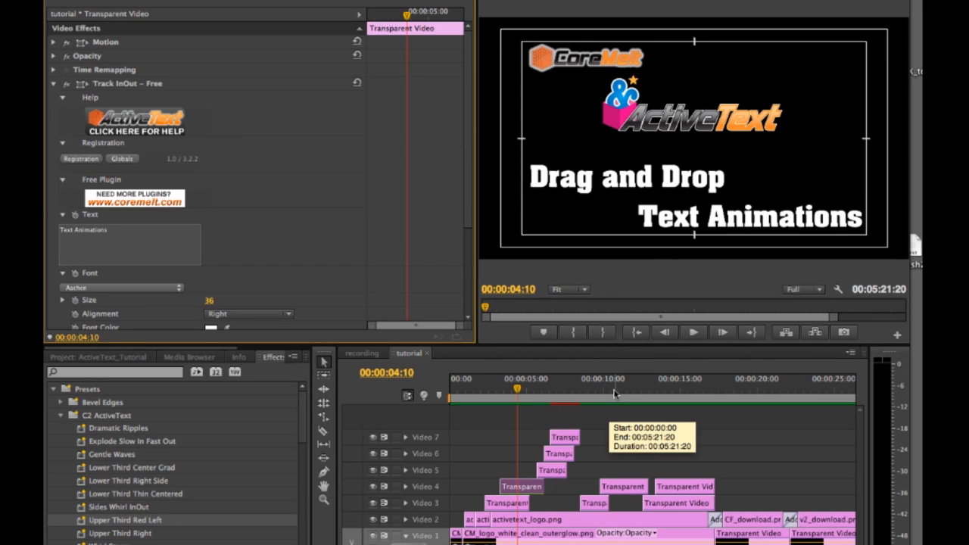
Show the Lower Third Gradient effect settings of the "Like Lower Thirds" title clip on Video 4 at 00:00:10:19
left_click(614, 392)
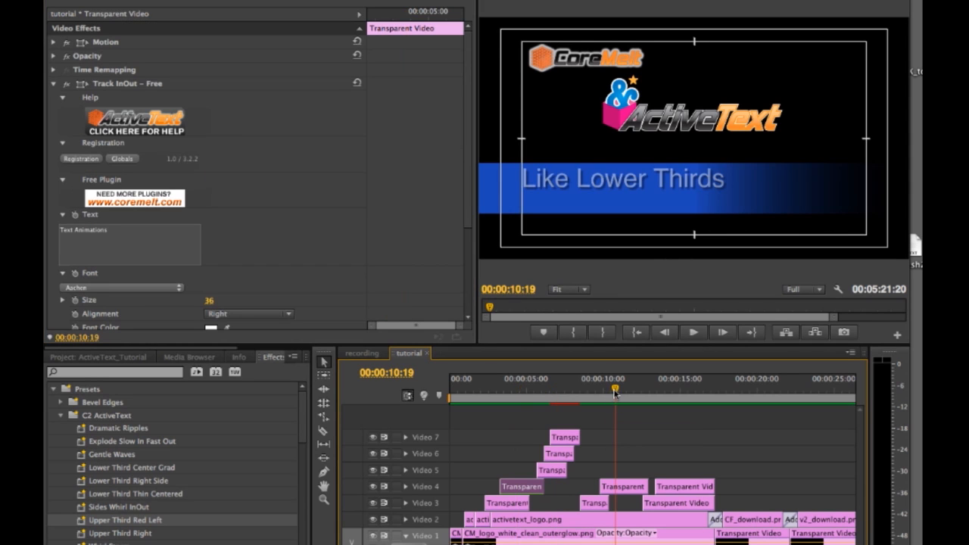
double_click(620, 484)
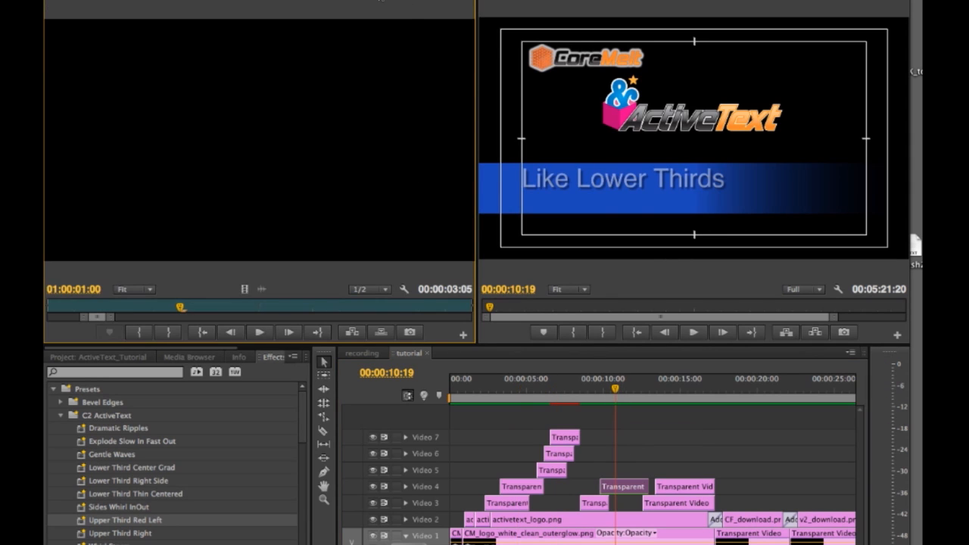
key("shift+5")
left_click(159, 110)
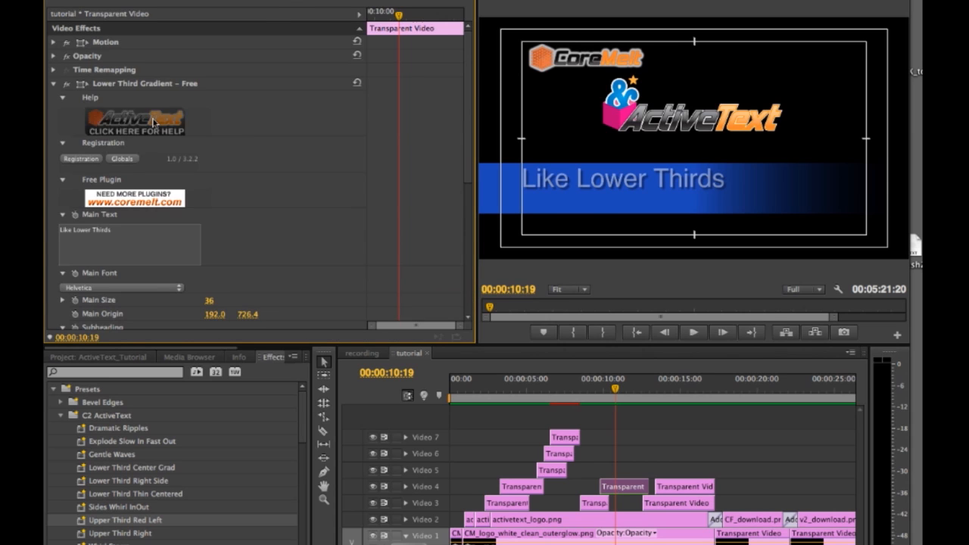